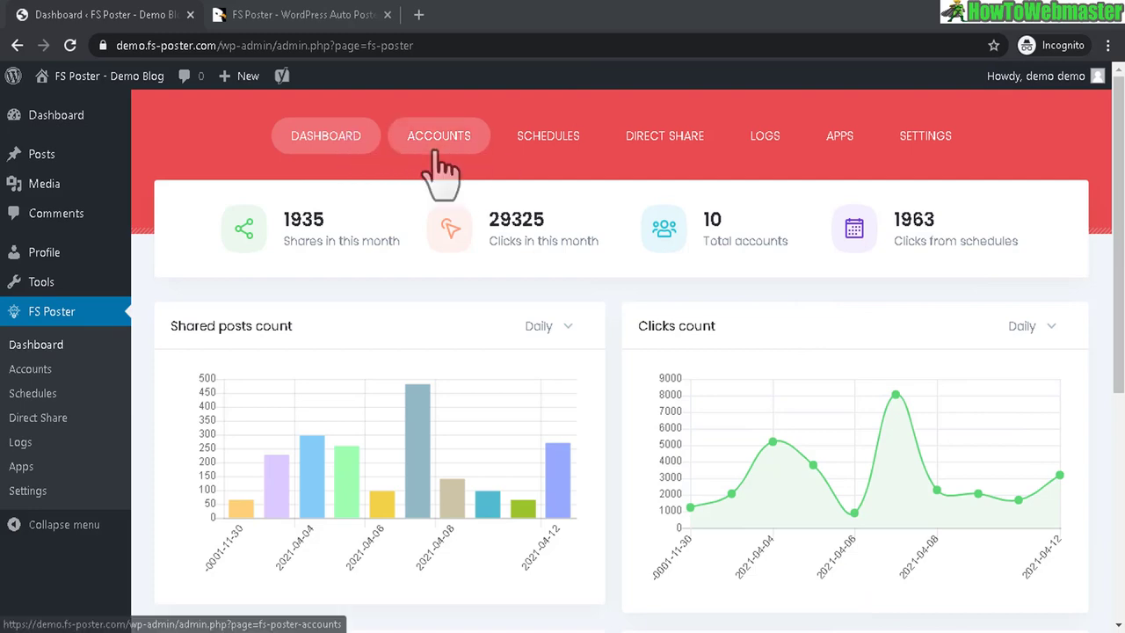
Browse the FS Poster Accounts, Schedules and Direct Share pages
click(434, 154)
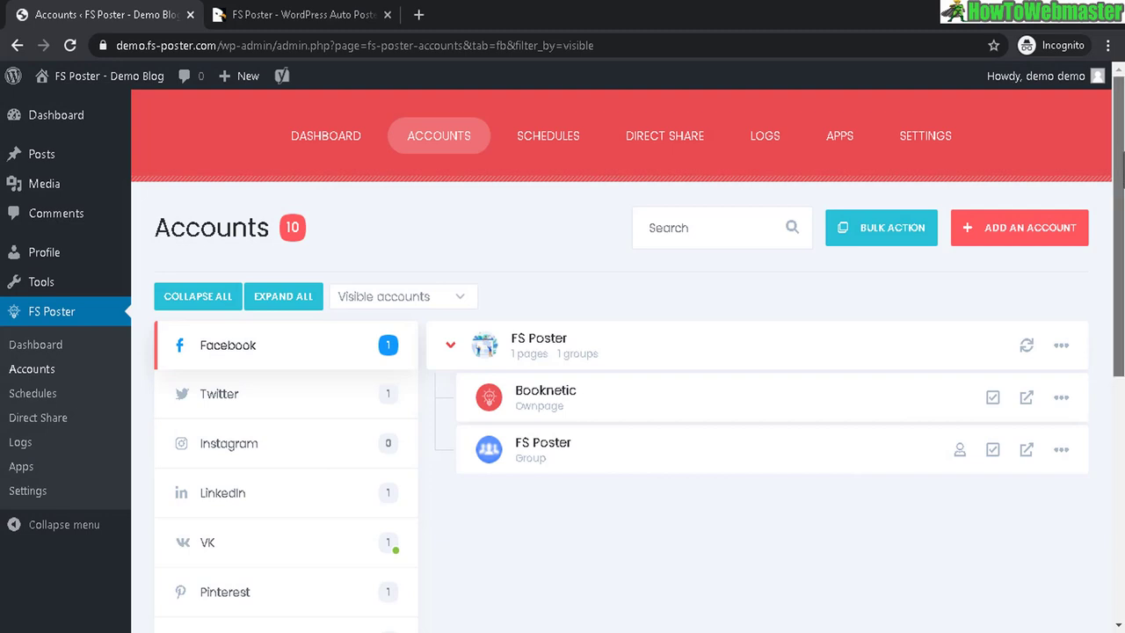
scroll(587, 352, down, 5)
scroll(587, 264, up, 5)
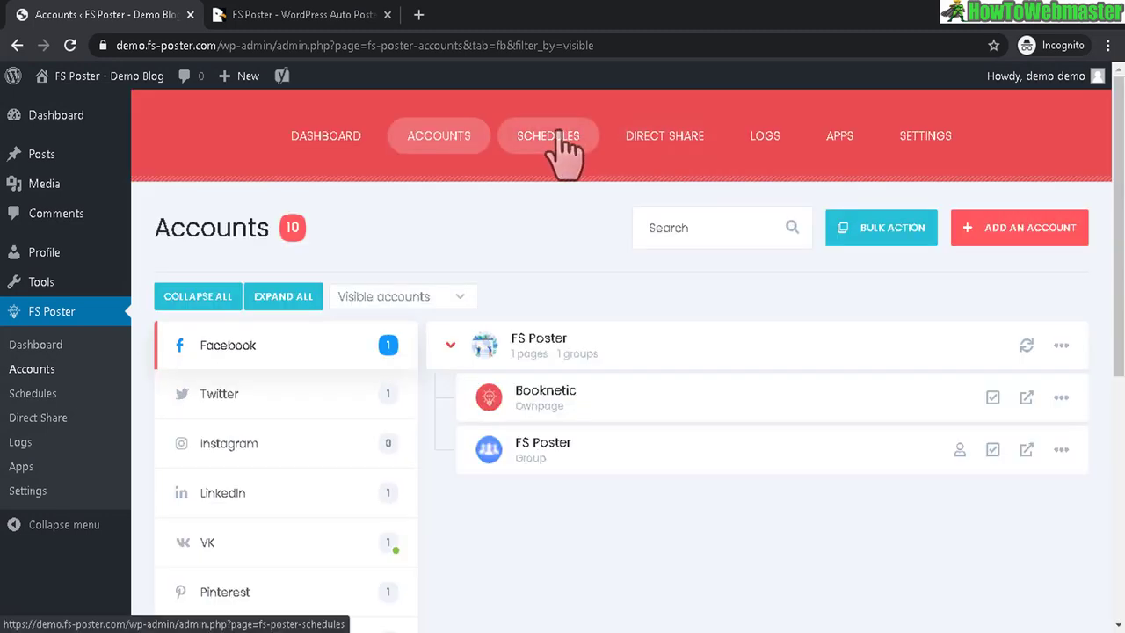
click(559, 134)
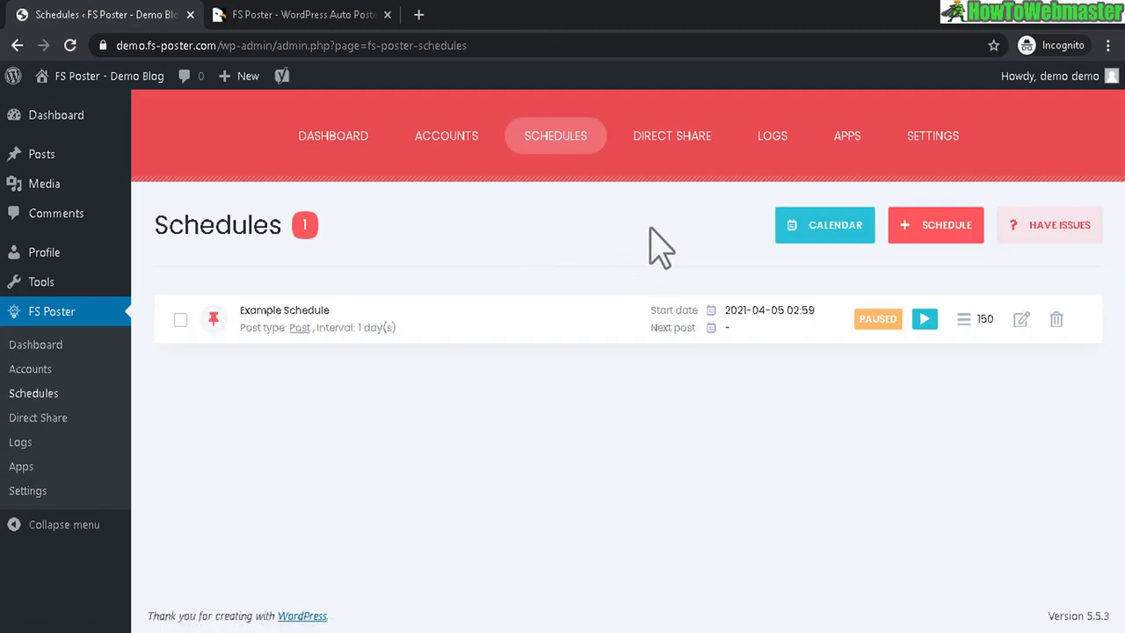
click(674, 141)
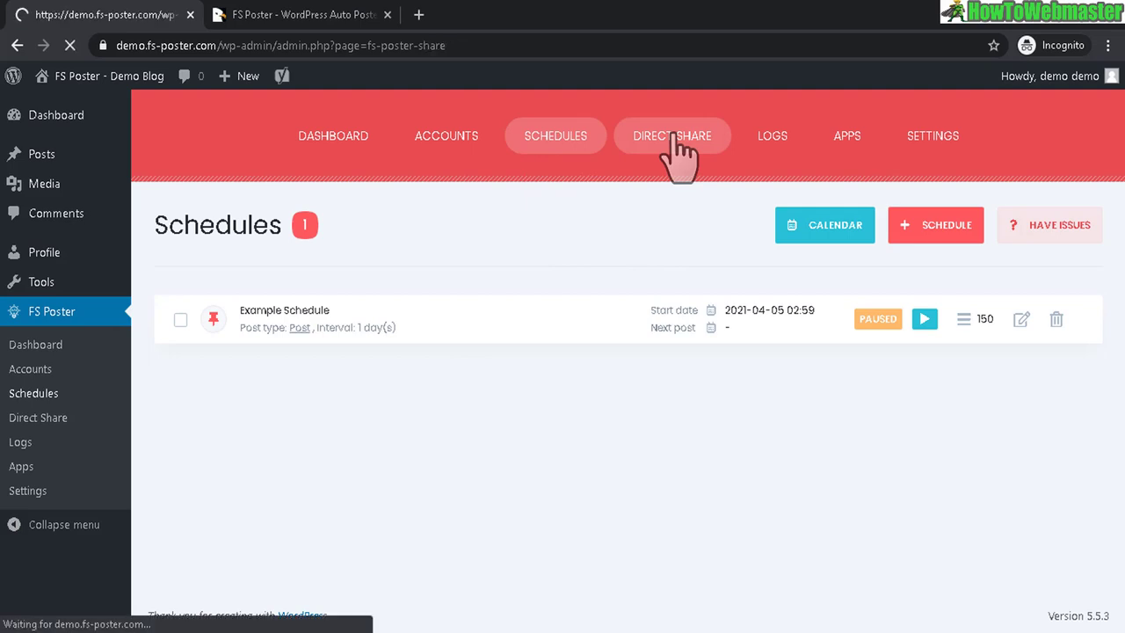
scroll(482, 404, down, 5)
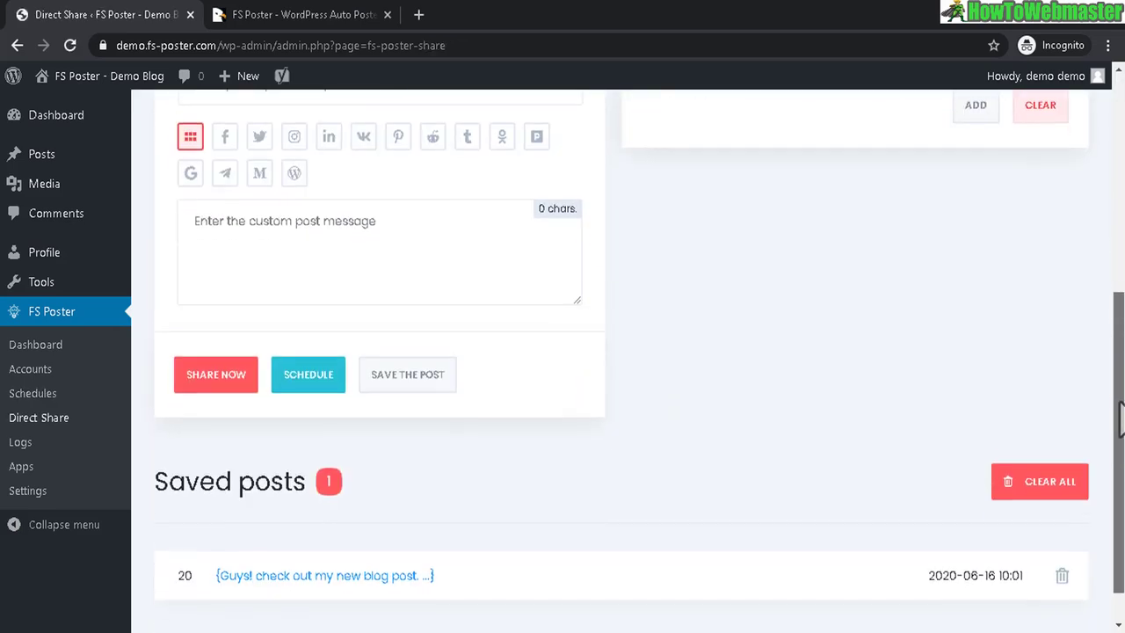
scroll(308, 531, up, 4)
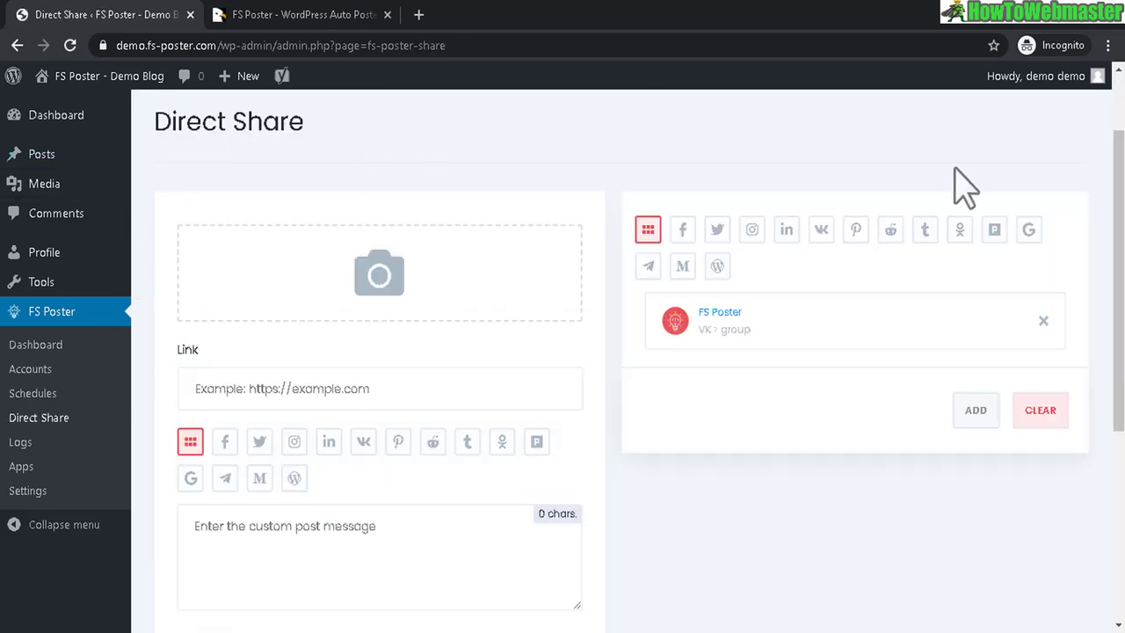
scroll(761, 140, up, 2)
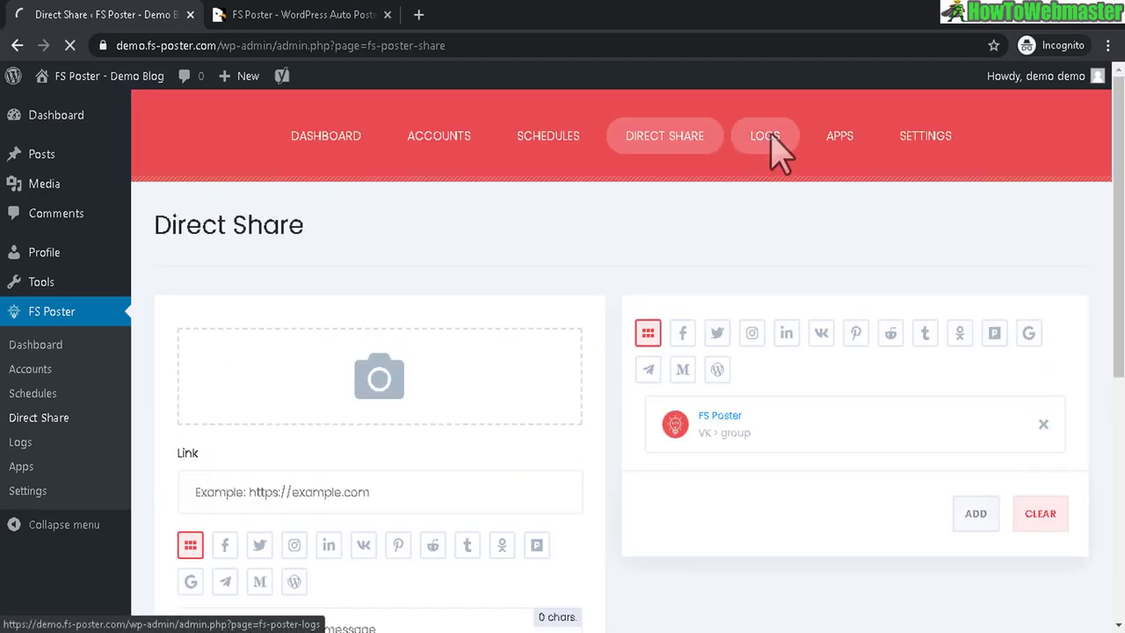
View the Logs (2000 entries) and Apps (11 apps) pages, then open FS Poster Settings
click(765, 137)
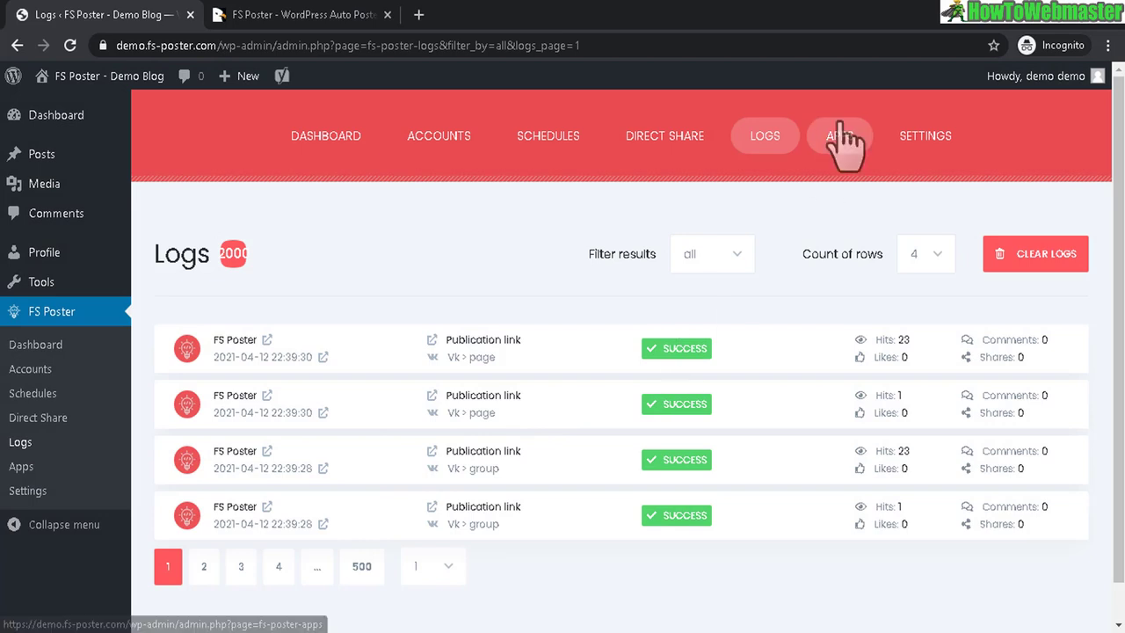
click(841, 137)
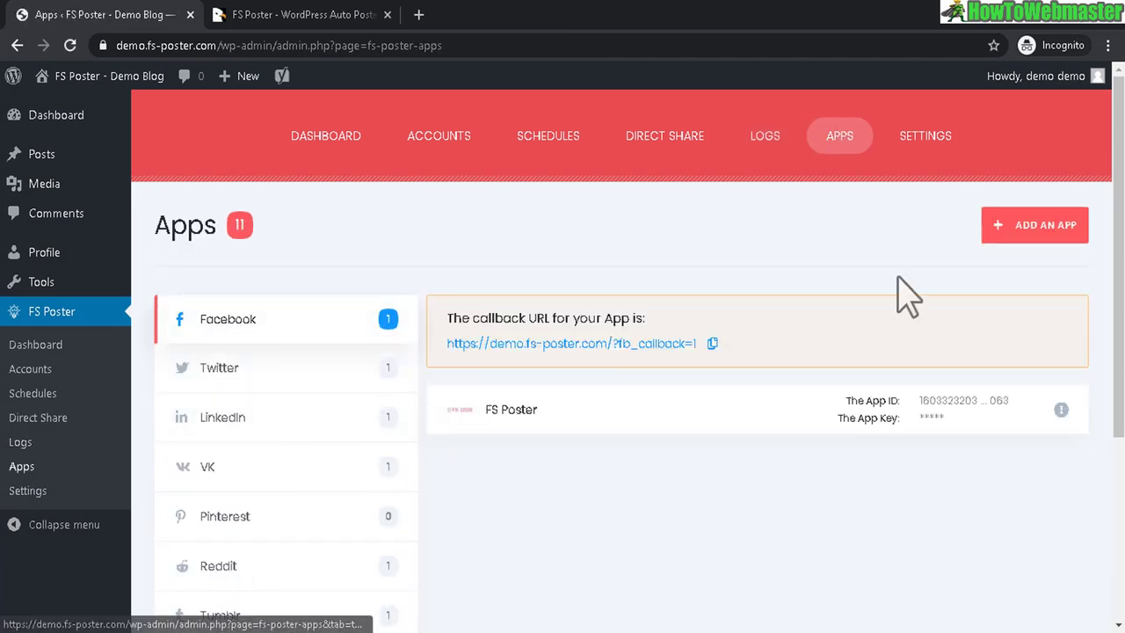
click(923, 144)
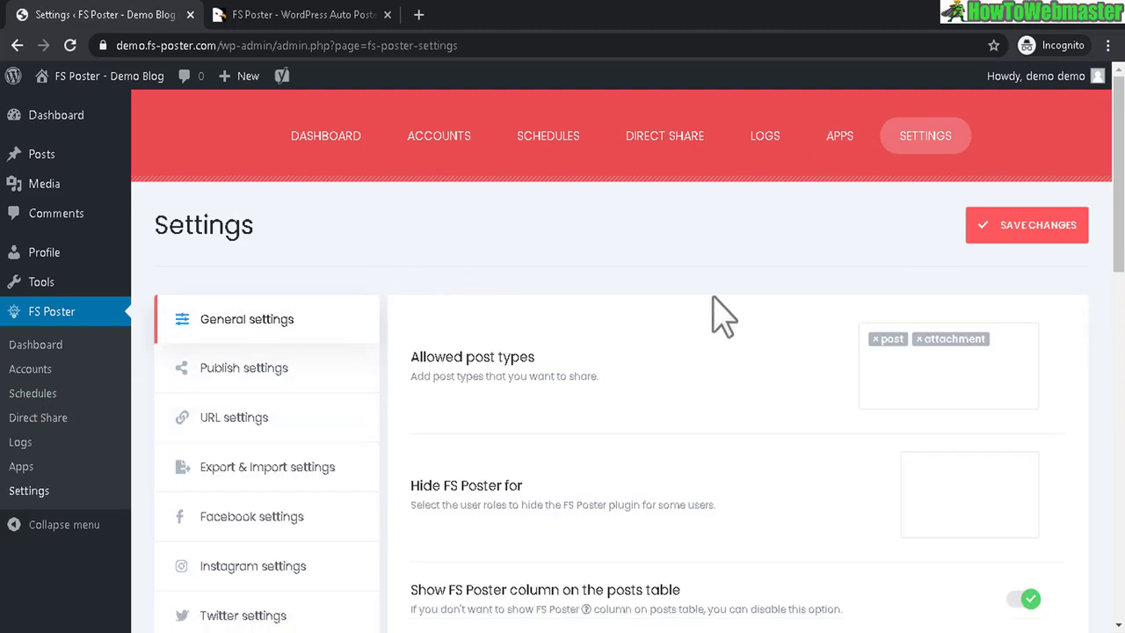
drag(1120, 218, 1117, 334)
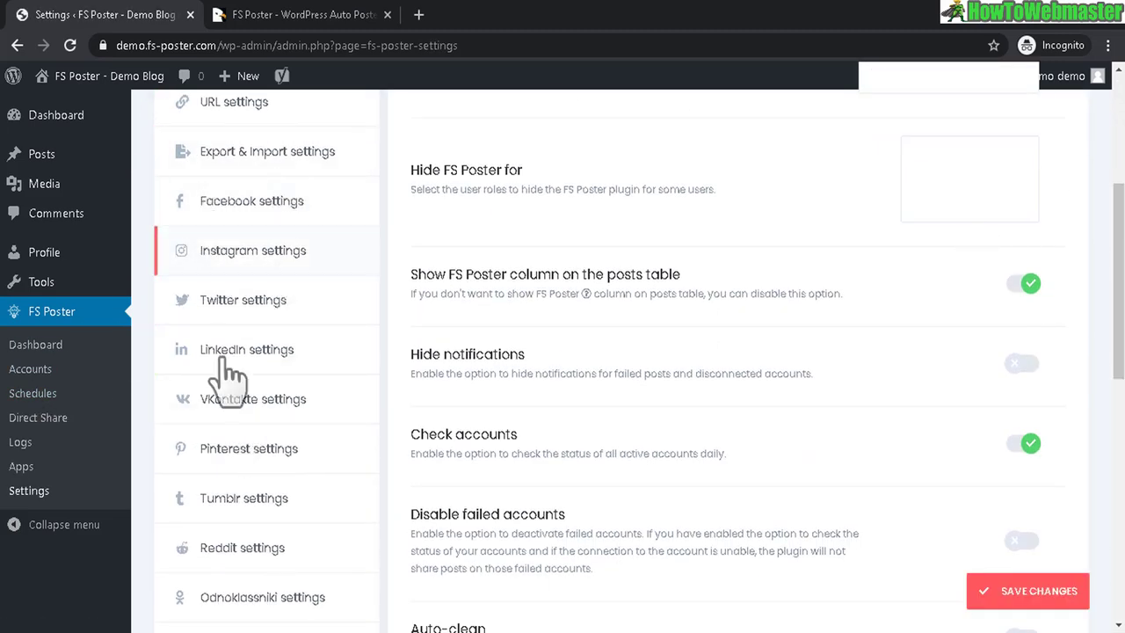
Review the Facebook settings, then show Twitter settings with 'Only the featured image' and the 280-character limit
click(274, 218)
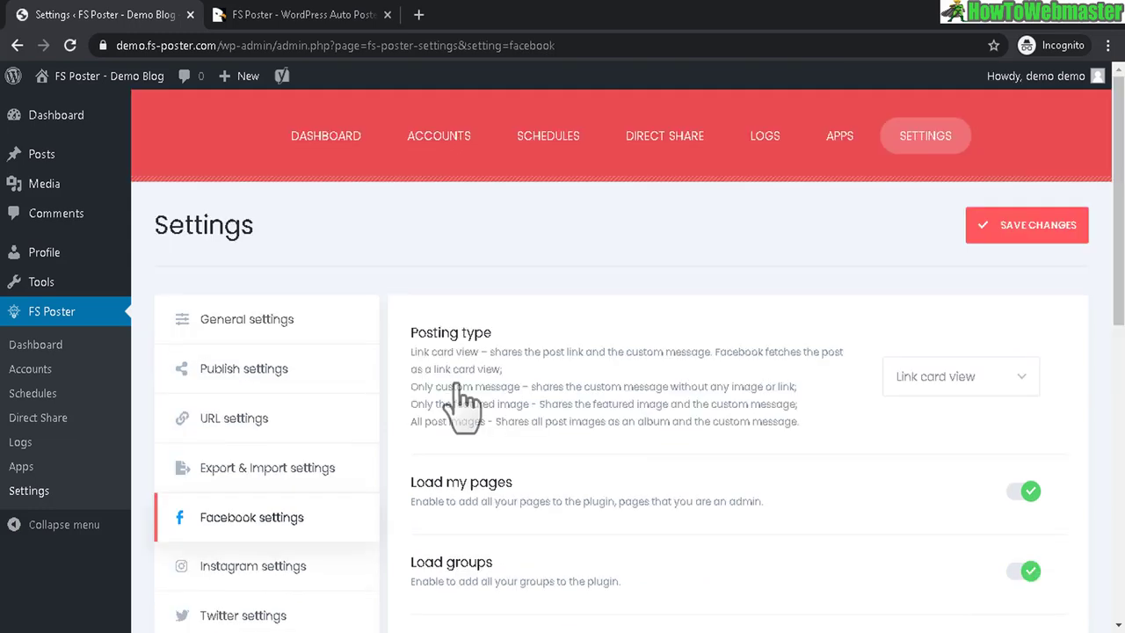
scroll(735, 506, down, 1)
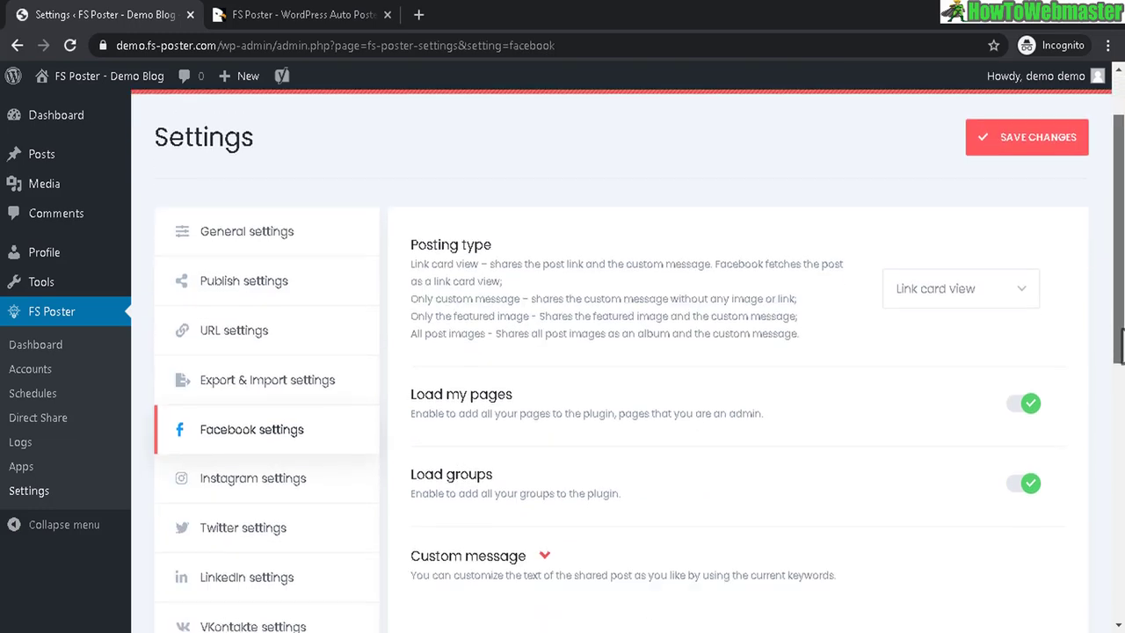
drag(445, 392, 674, 389)
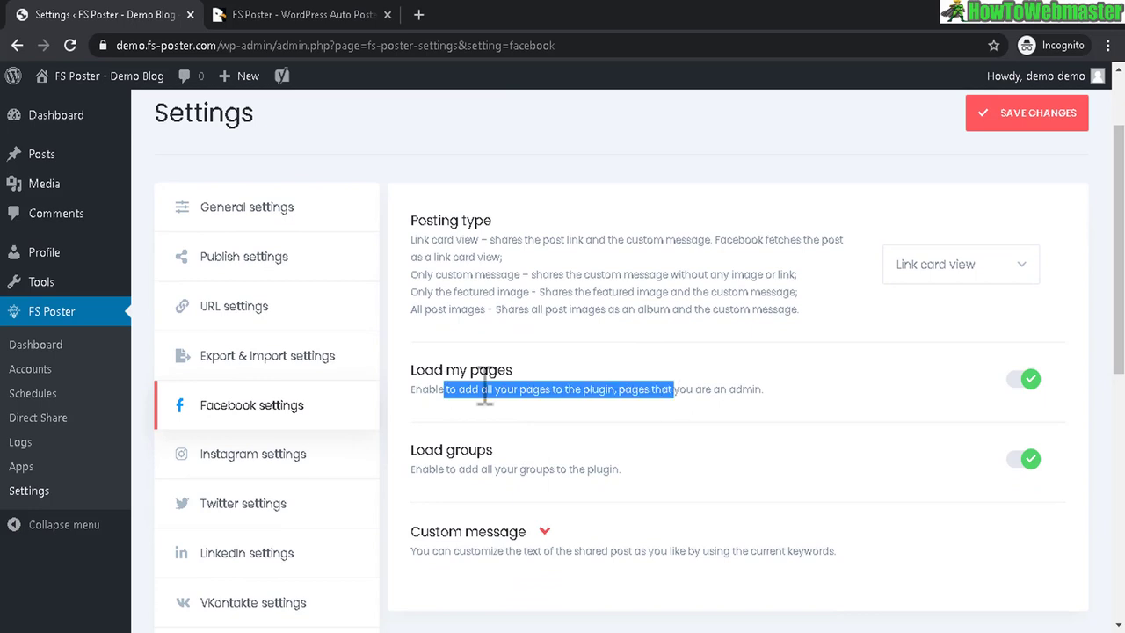
click(268, 506)
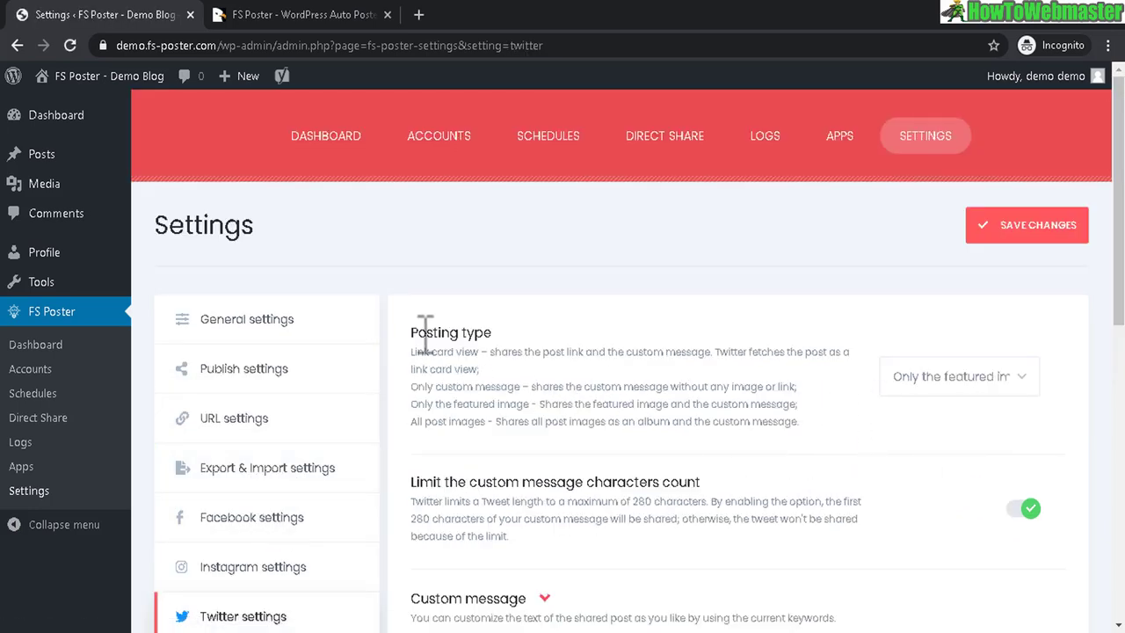
drag(419, 332, 594, 348)
scroll(839, 444, down, 3)
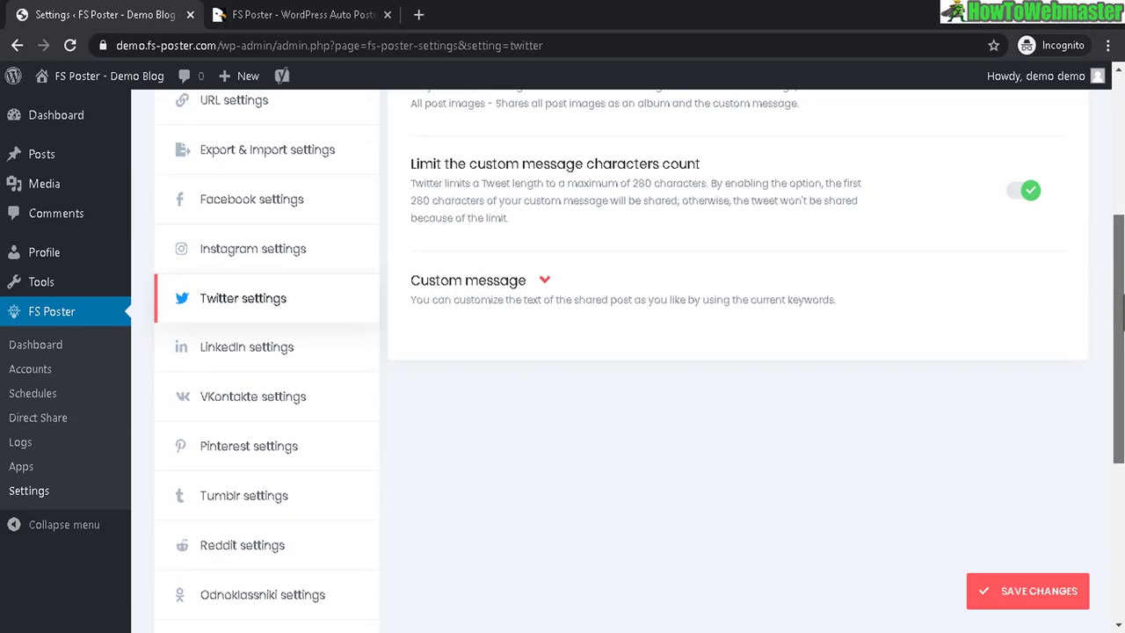
scroll(839, 444, up, 3)
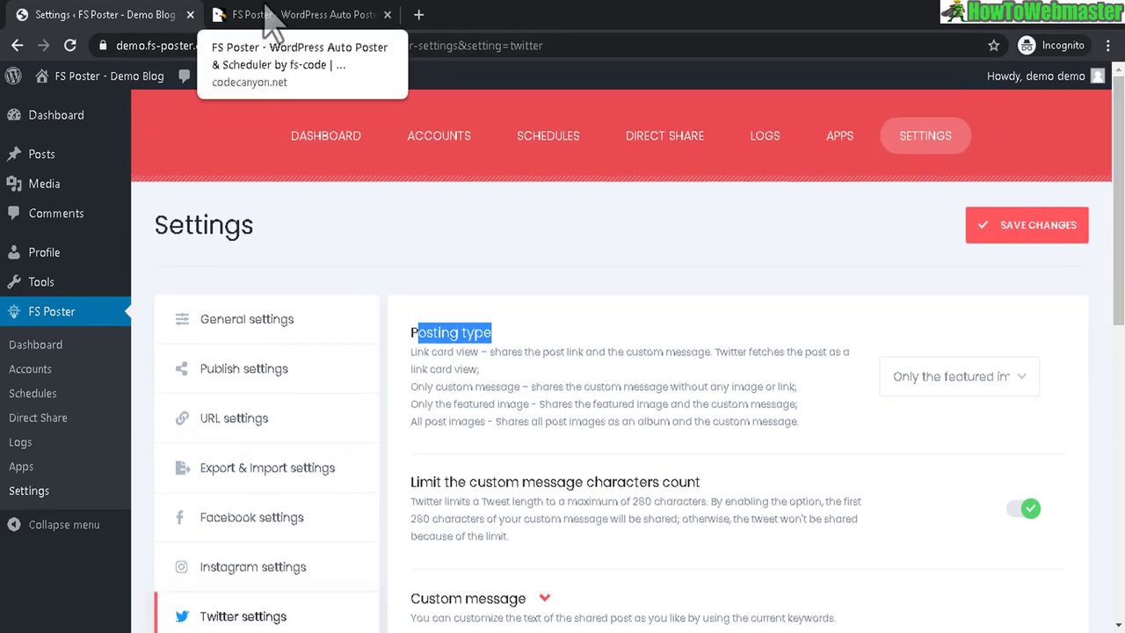
Review the CodeCanyon FS Poster page: $45 regular licence, 5,466 sales, 4.98 rating
click(273, 16)
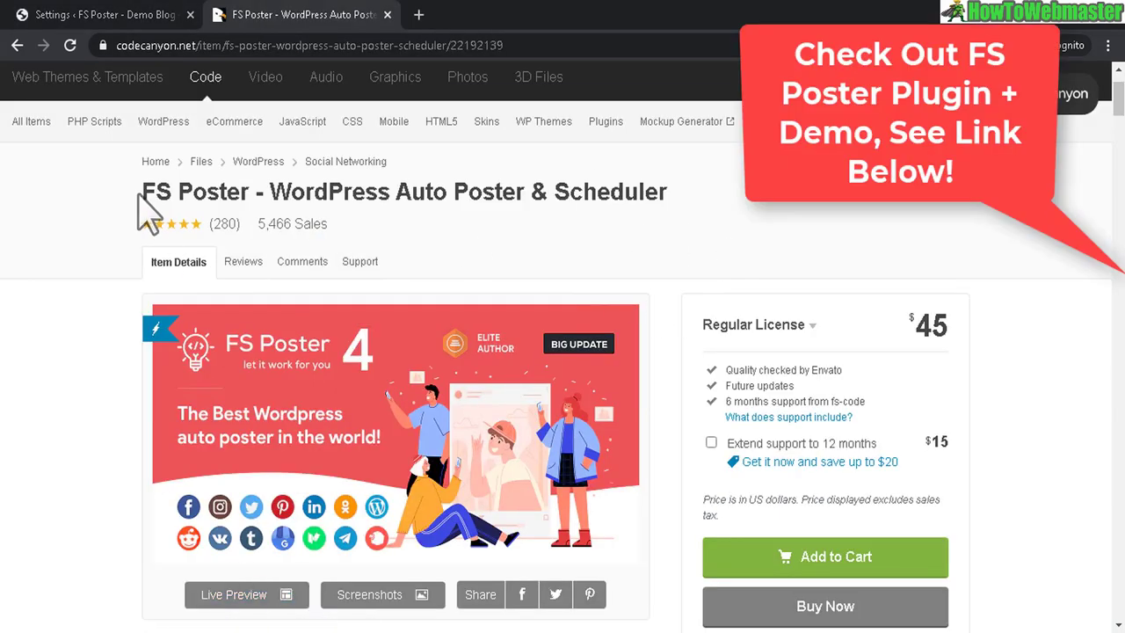
drag(139, 198, 410, 211)
click(885, 249)
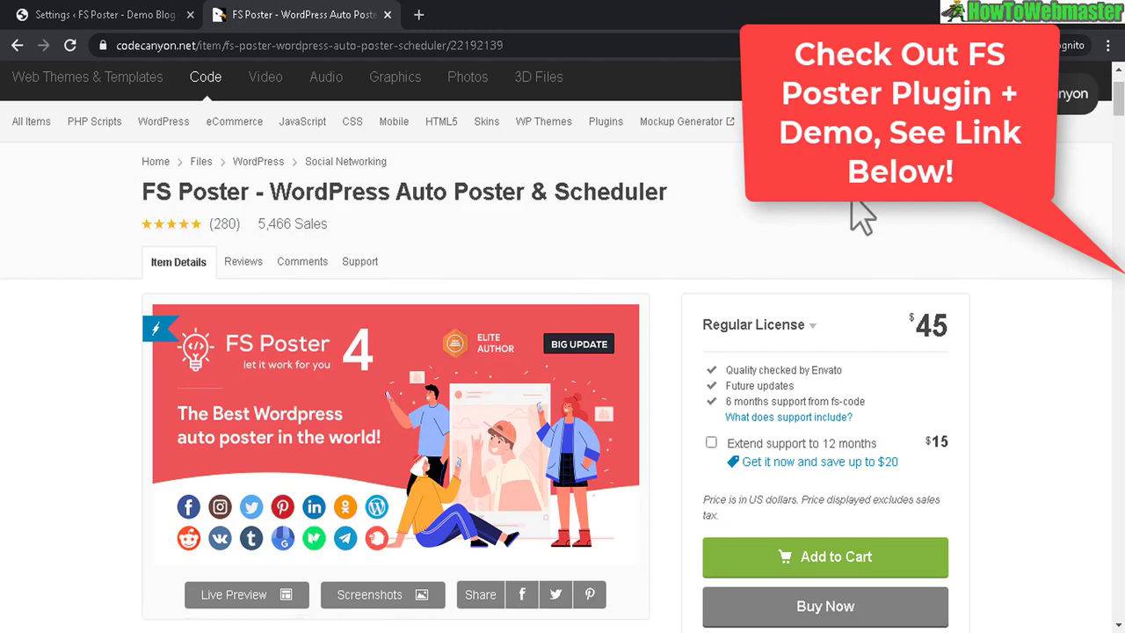
scroll(264, 289, down, 2)
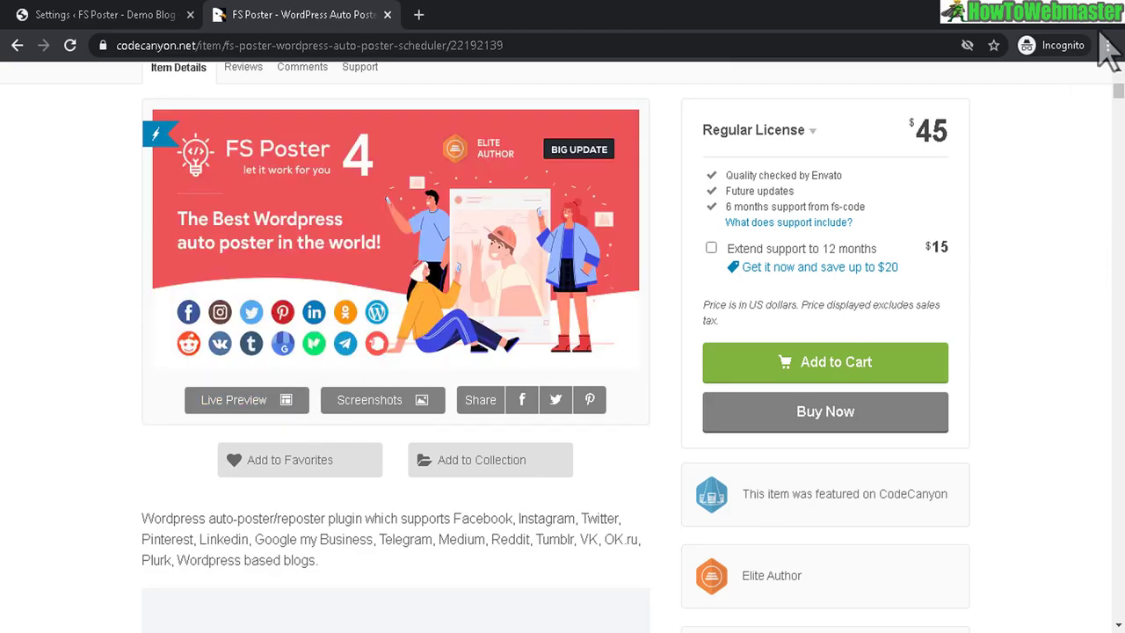
drag(1117, 87, 701, 236)
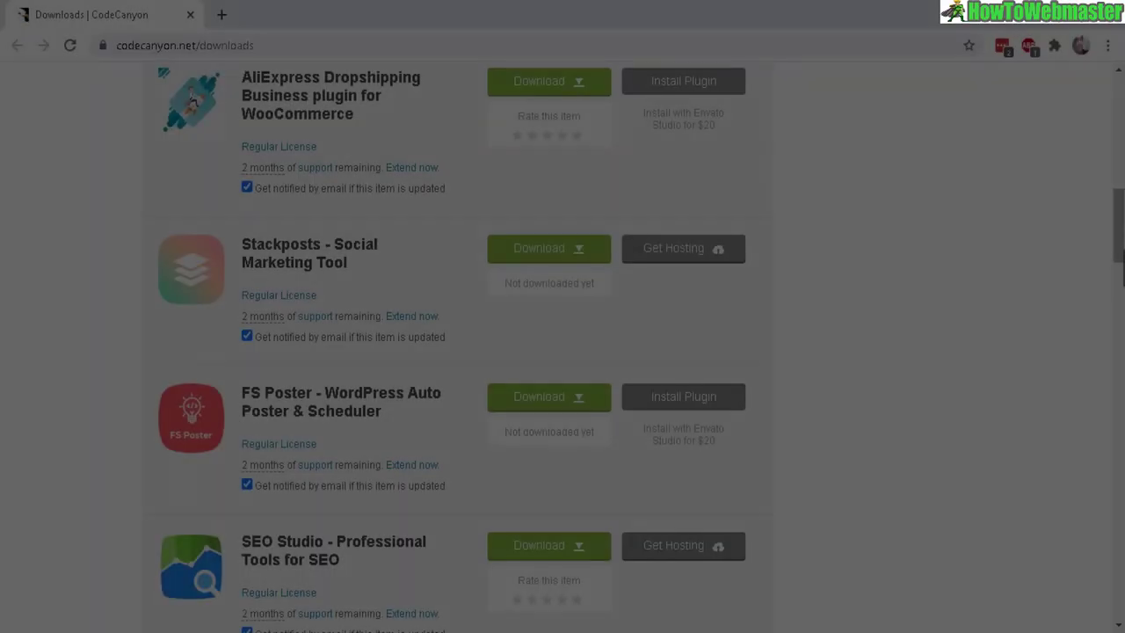
Download FS Poster's 'All files & documentation' package from the CodeCanyon Downloads page
scroll(563, 351, up, 10)
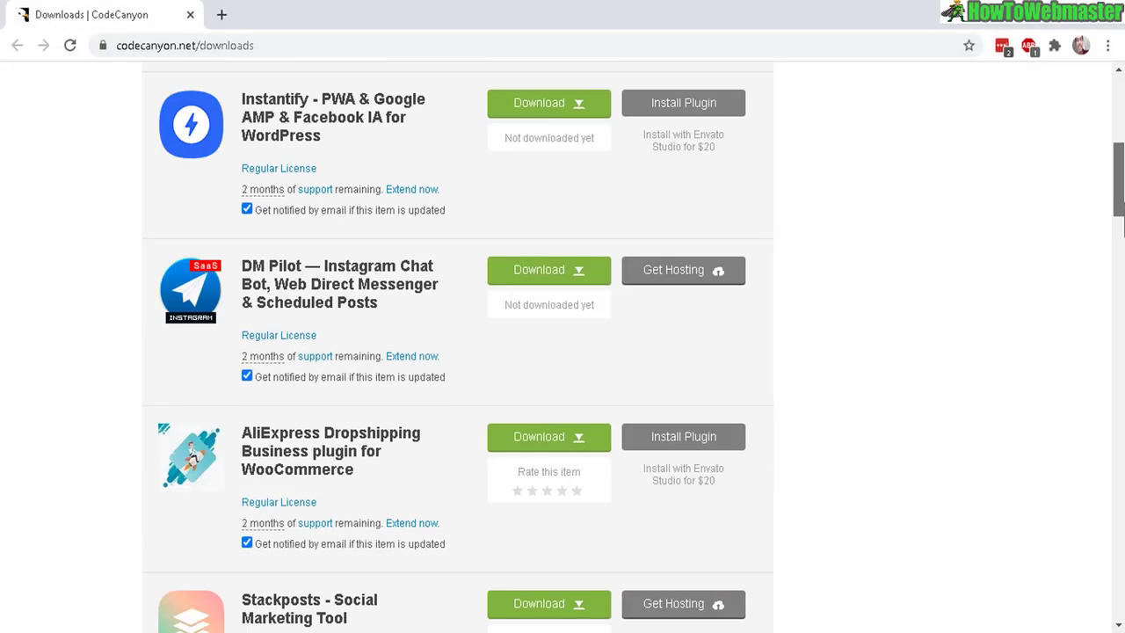
mouse_move(1016, 104)
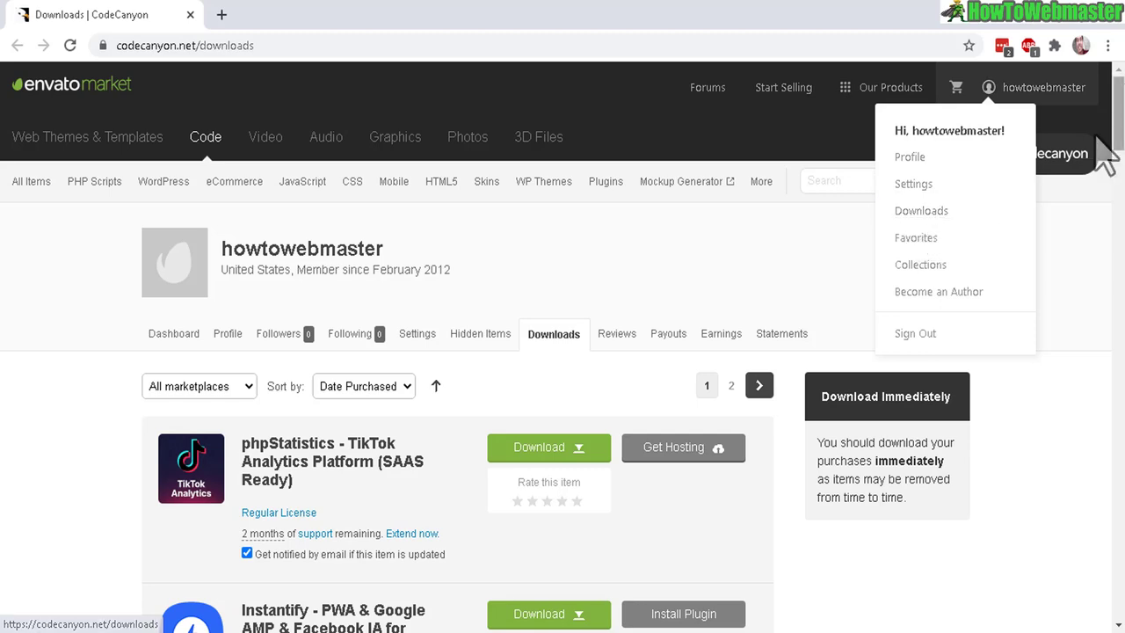
scroll(562, 352, down, 10)
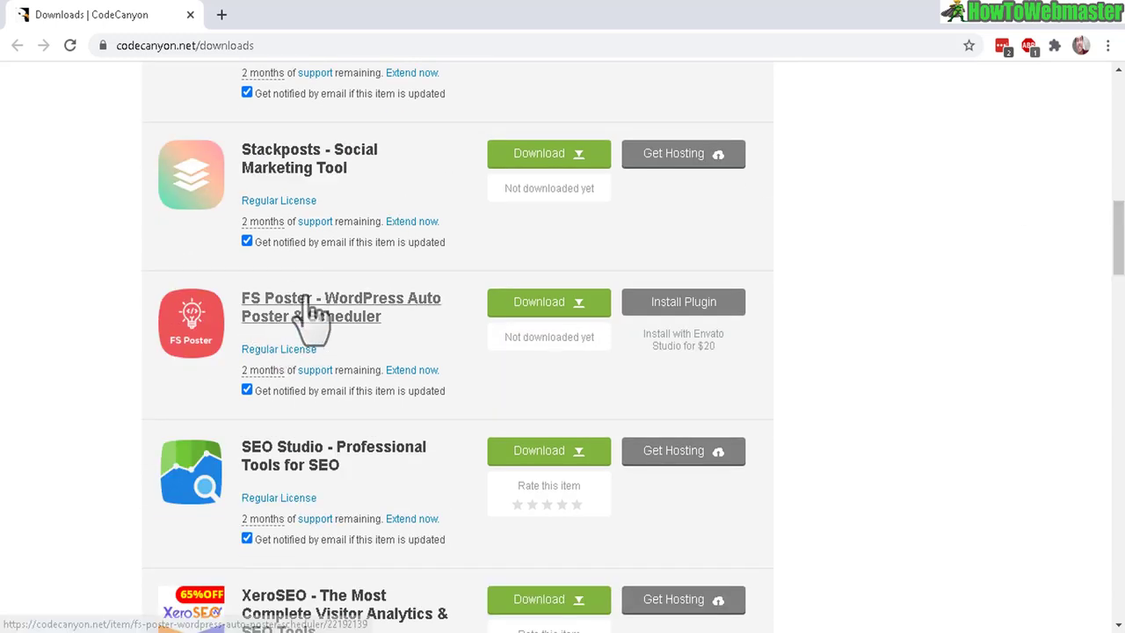
click(573, 304)
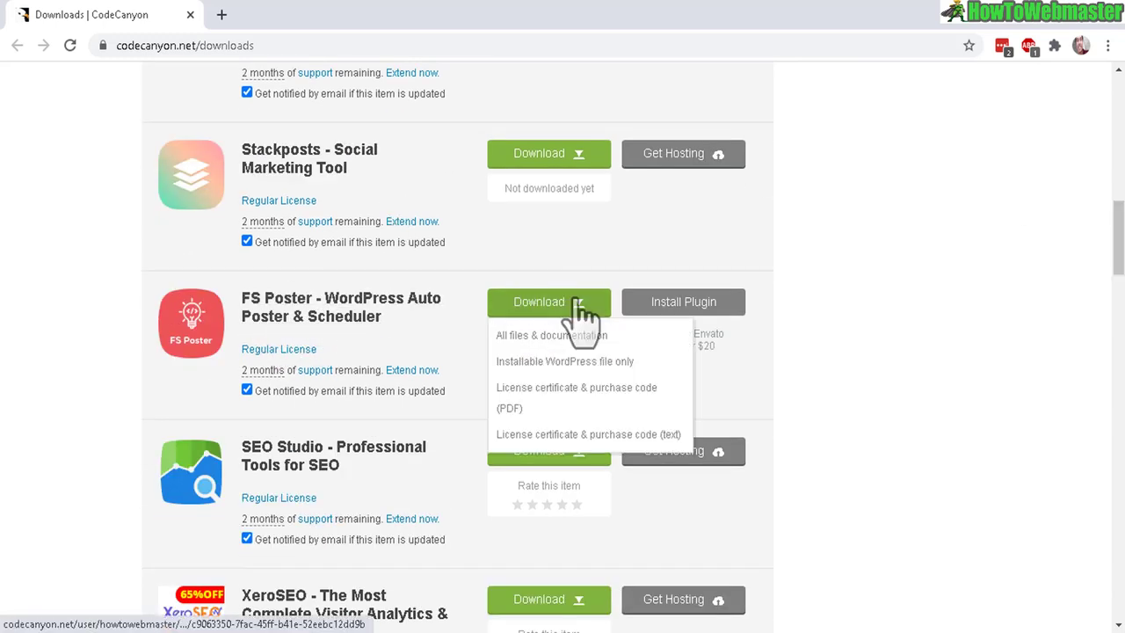
click(528, 337)
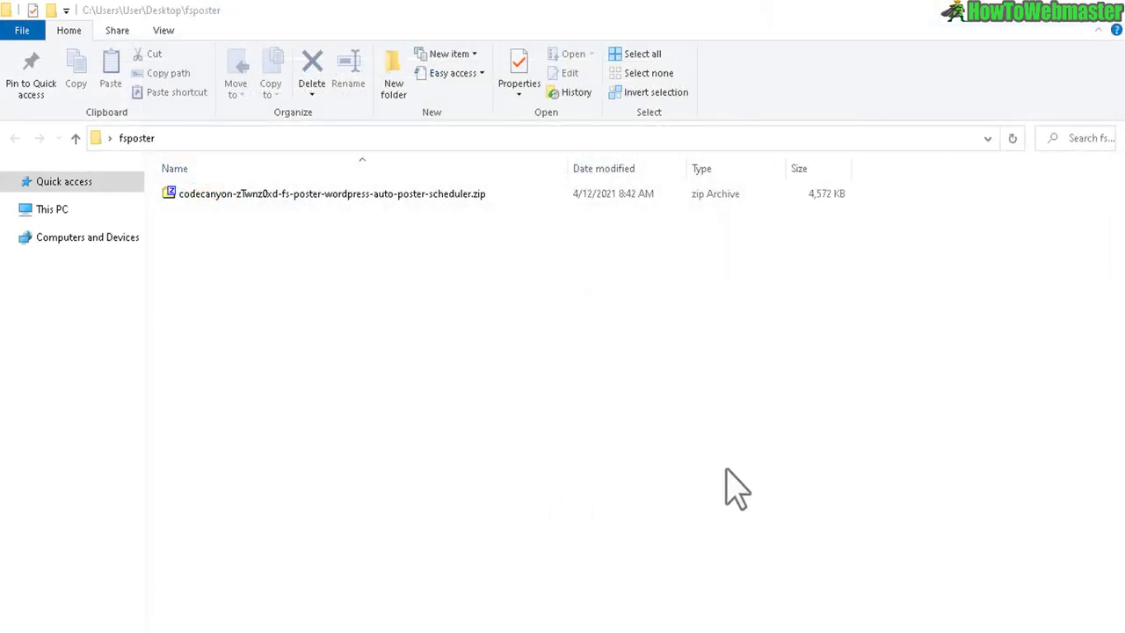
Extract the downloaded FS Poster zip archive into its own folder
click(173, 198)
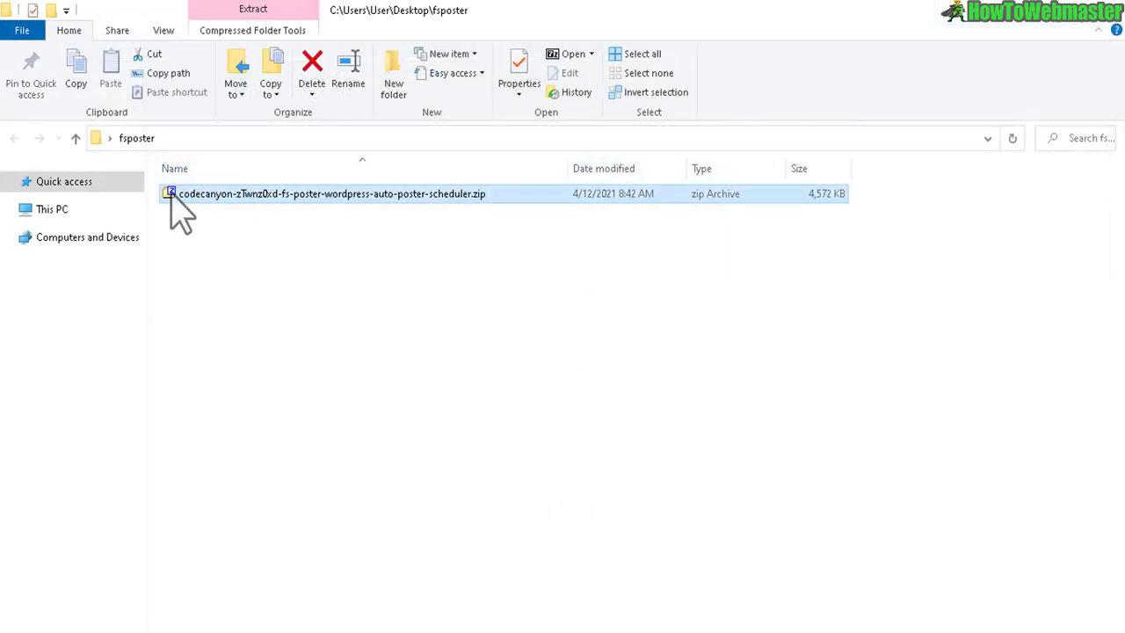
right_click(228, 211)
mouse_move(369, 228)
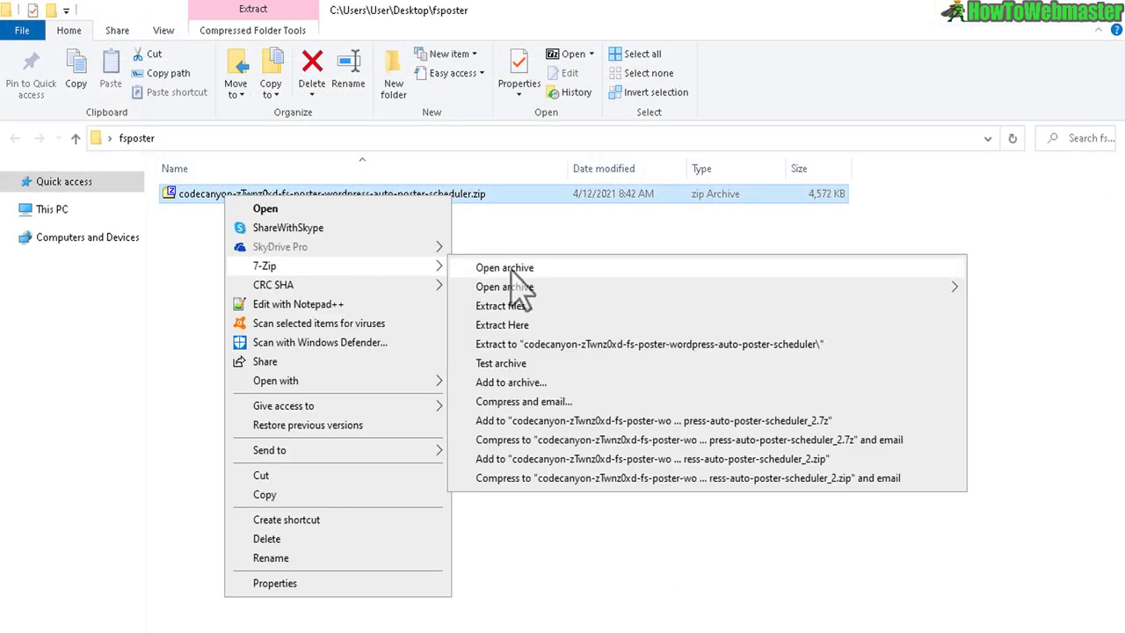
click(528, 325)
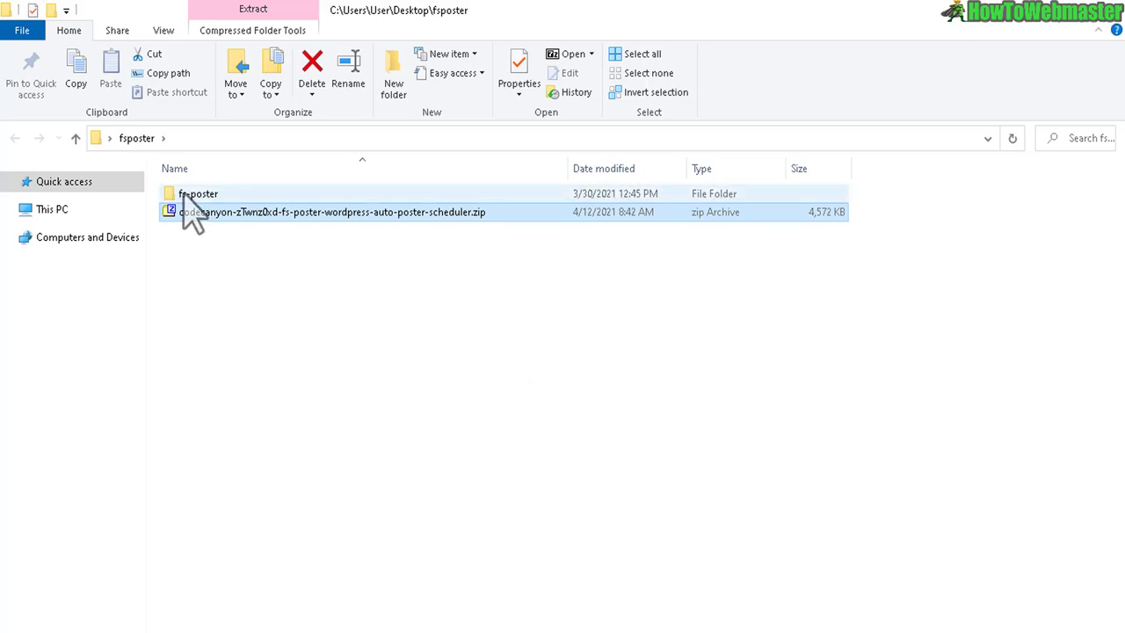
Open the extracted fs-poster folder and then its Documentation folder
double_click(184, 196)
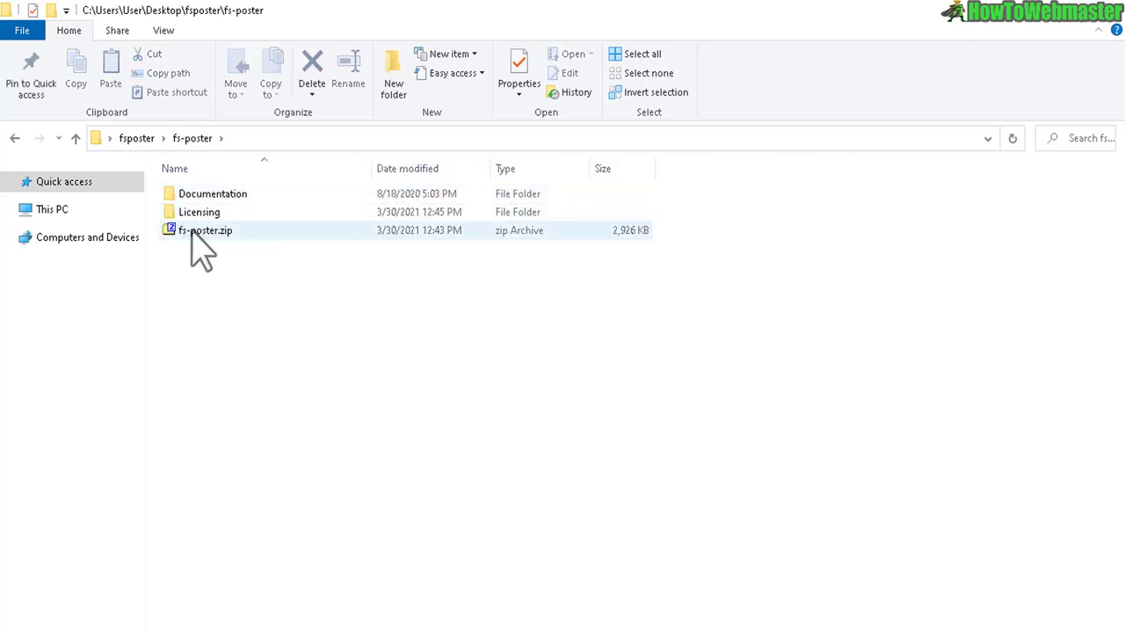
click(195, 231)
click(226, 197)
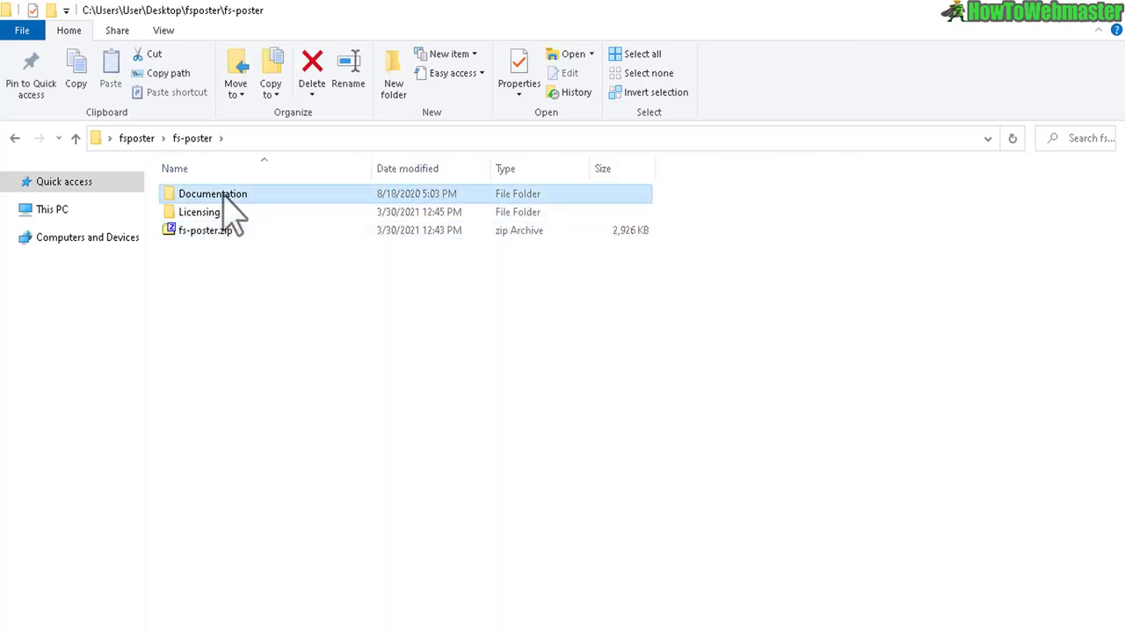
double_click(230, 200)
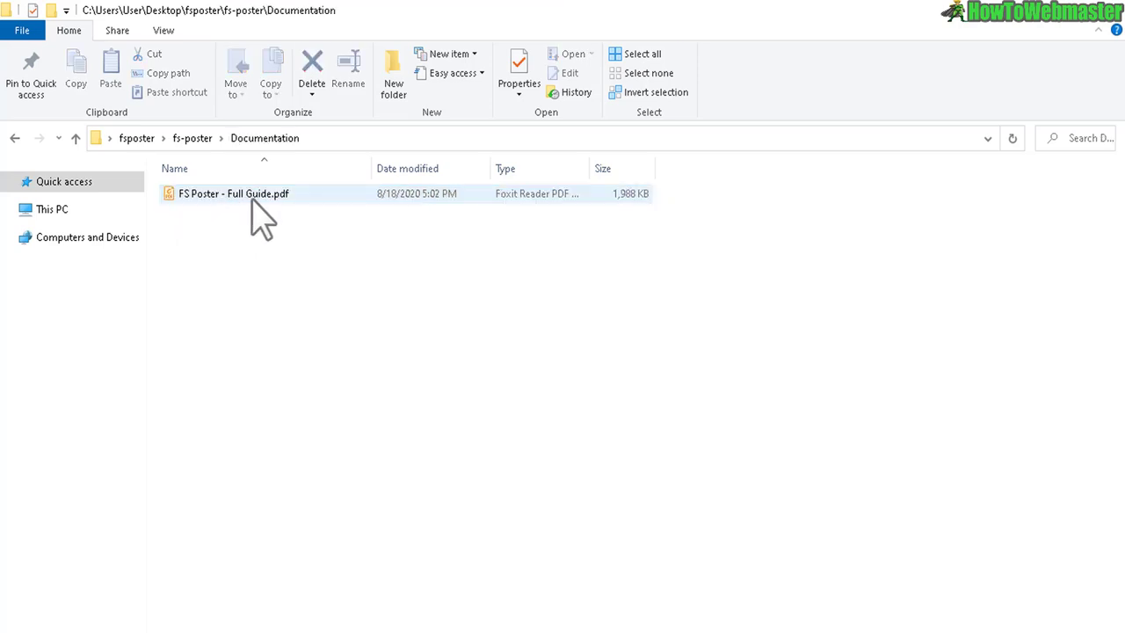
double_click(245, 199)
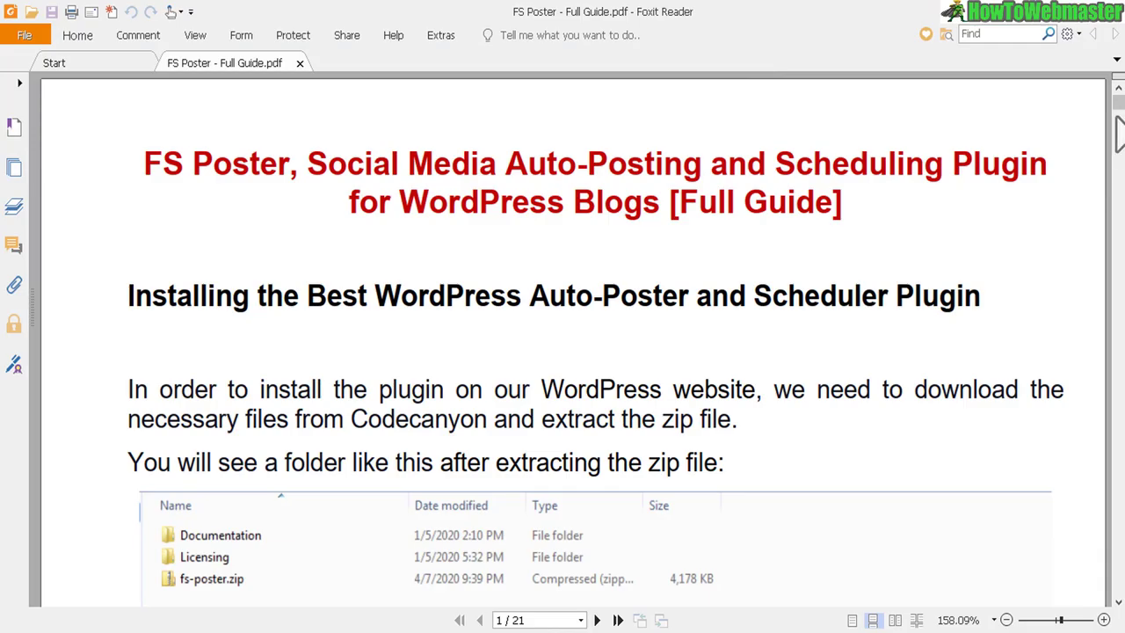
drag(1118, 105, 1093, 239)
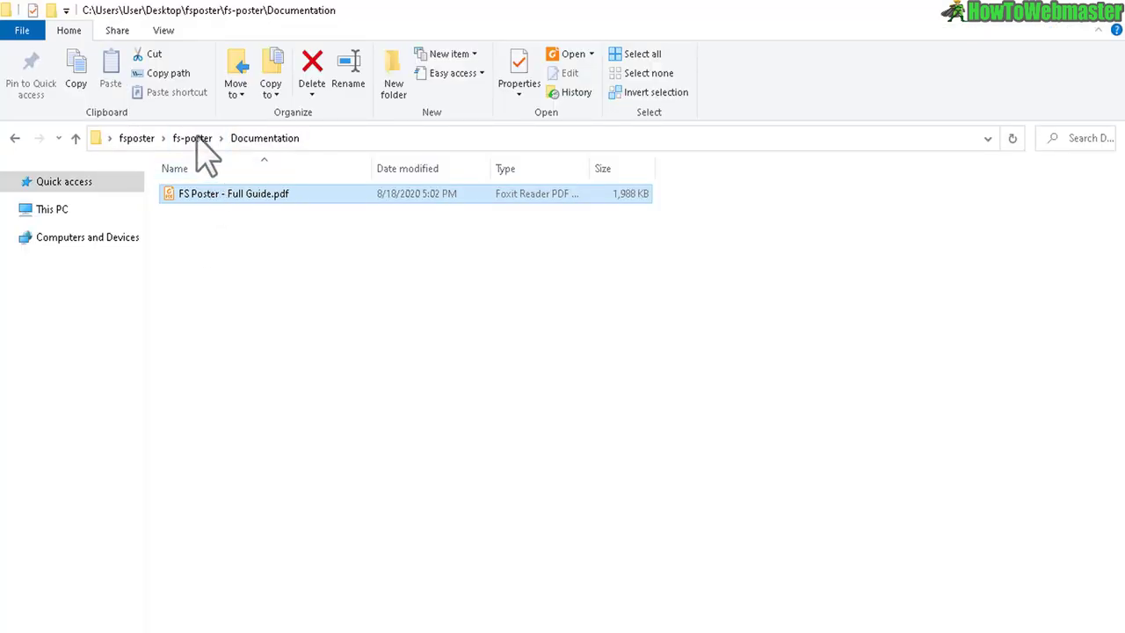
Return to the fs-poster folder and select the 2,926 KB fs-poster.zip
click(195, 138)
click(214, 232)
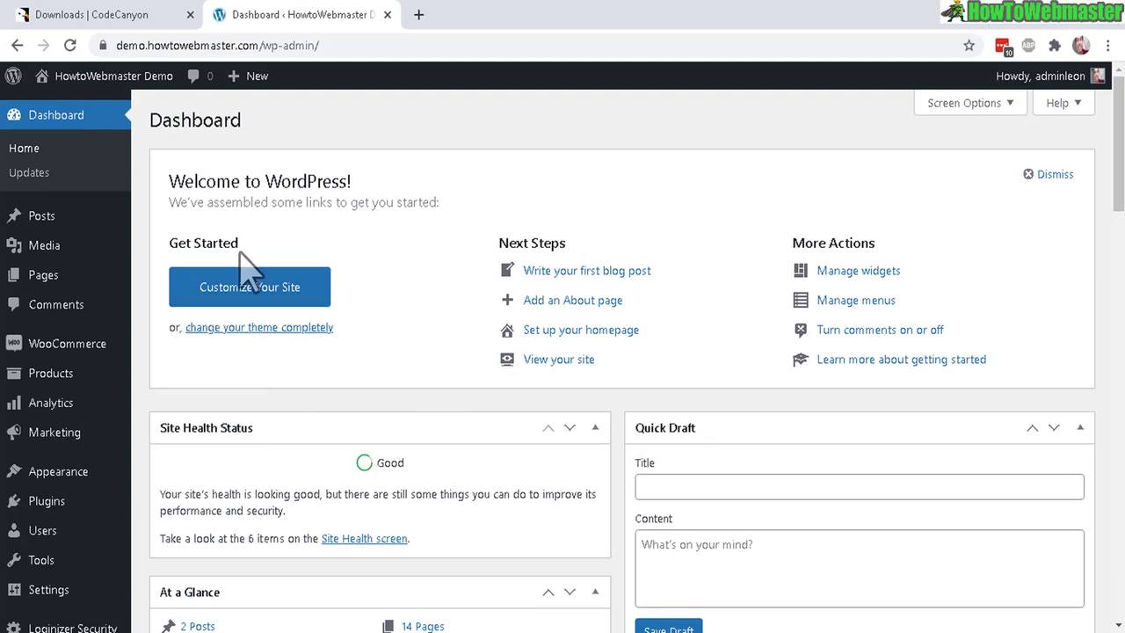
Go to the Upload Plugin form under Plugins > Add New
mouse_move(50, 509)
click(185, 529)
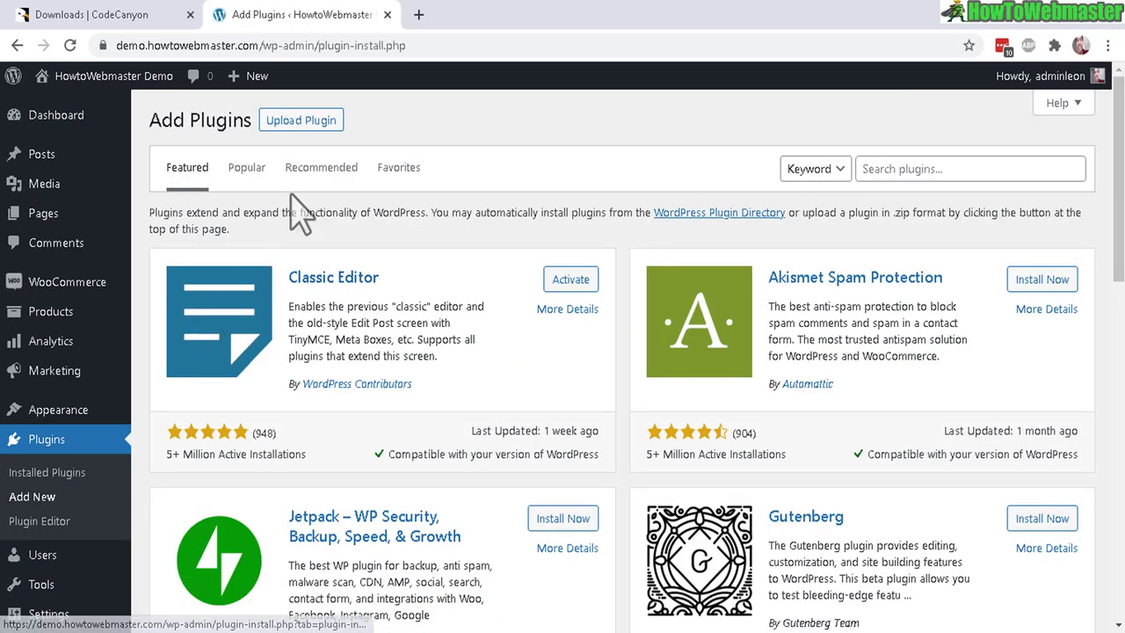
click(305, 122)
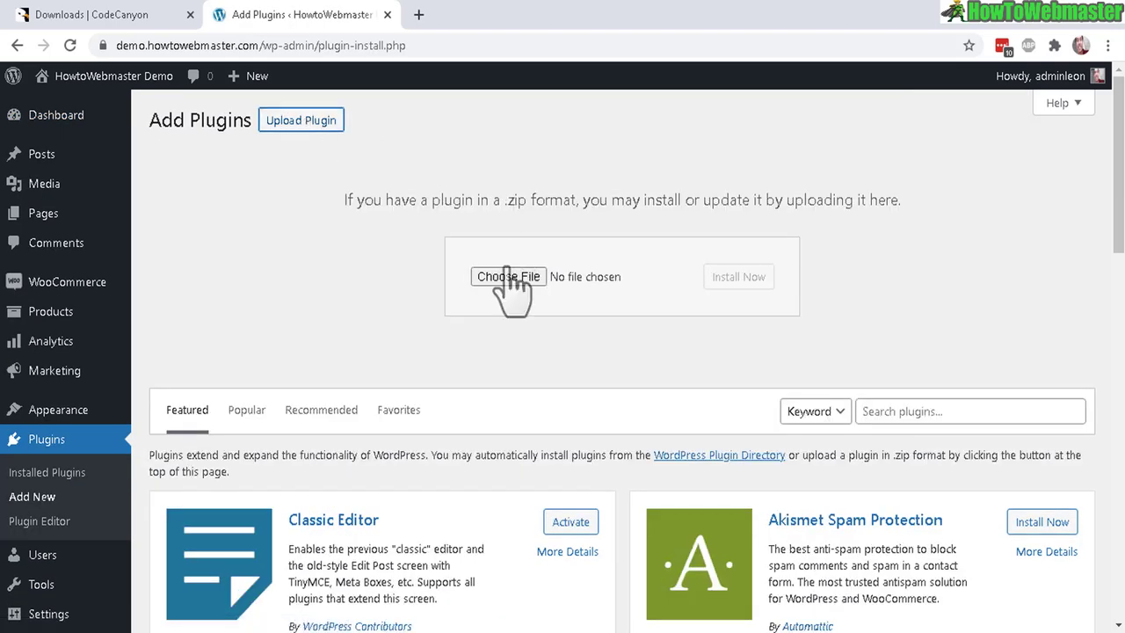
Choose fsposter/fs-poster/fs-poster.zip as the plugin file to upload
click(530, 293)
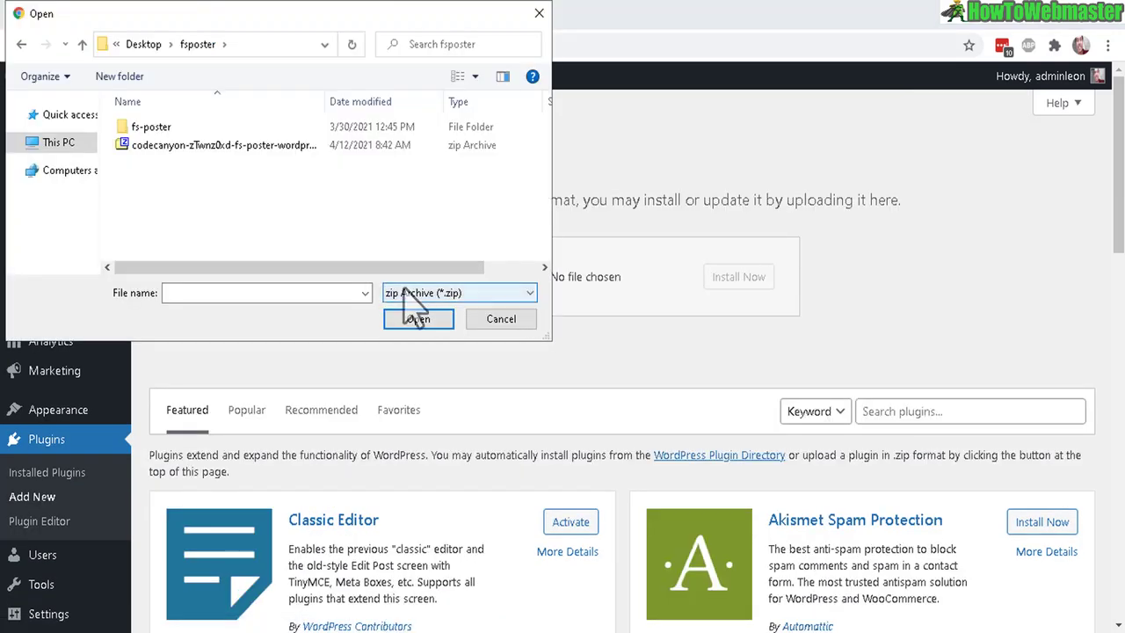
click(161, 146)
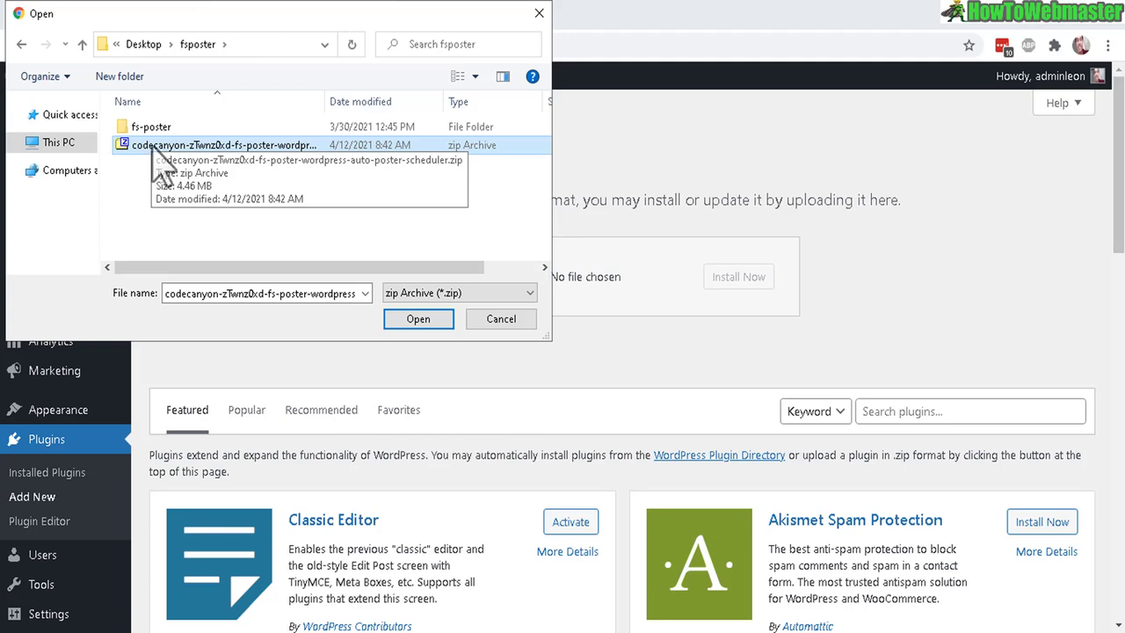
double_click(145, 128)
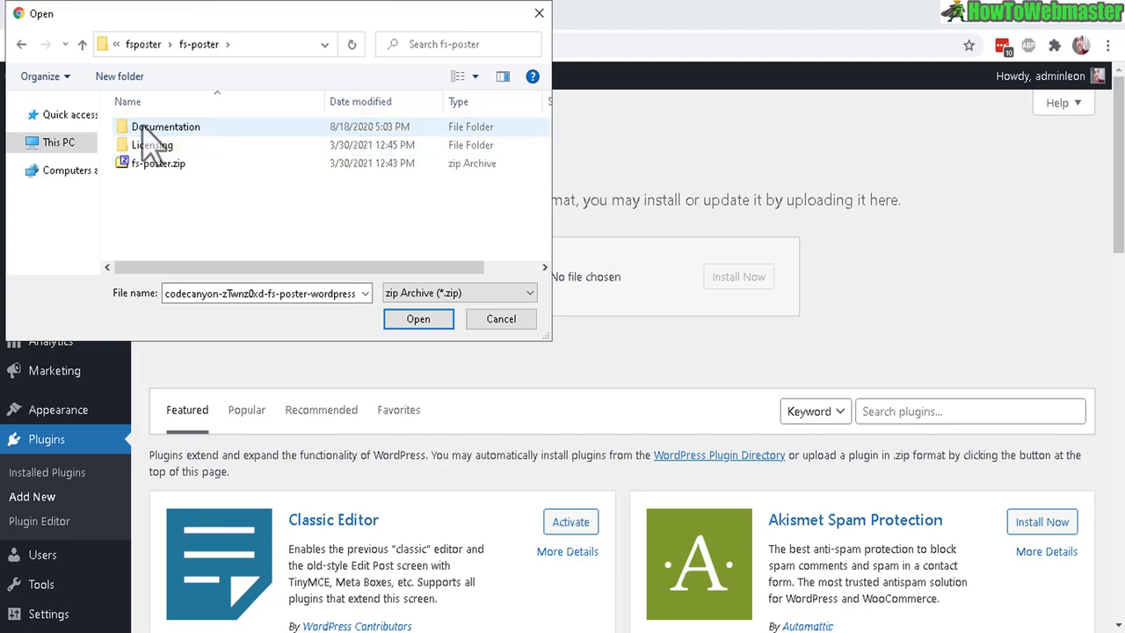
click(158, 165)
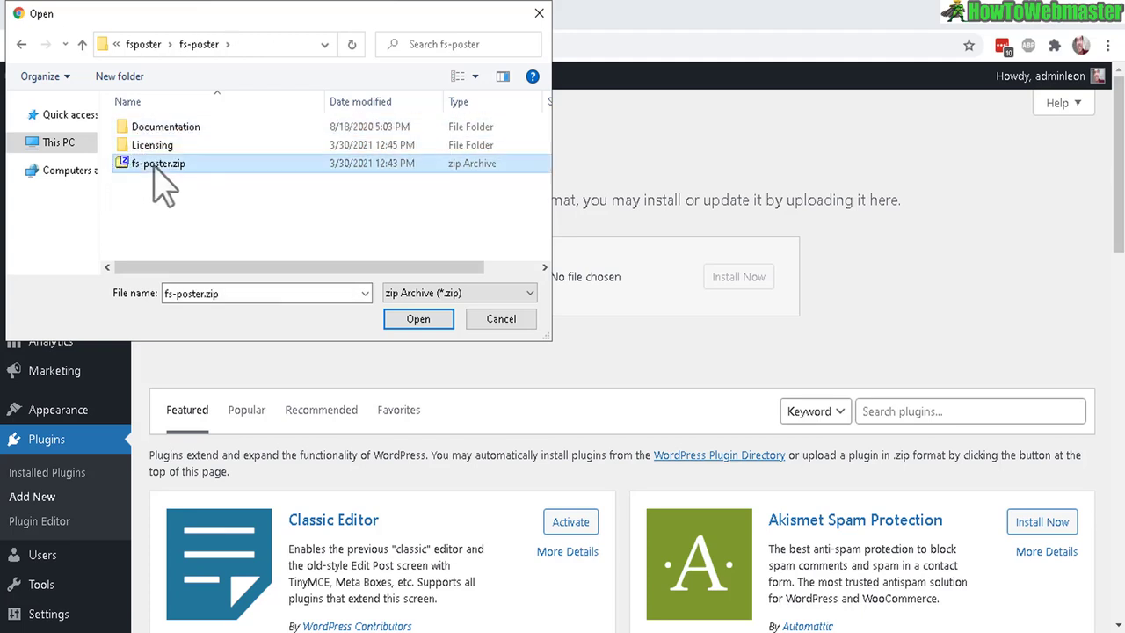
click(412, 318)
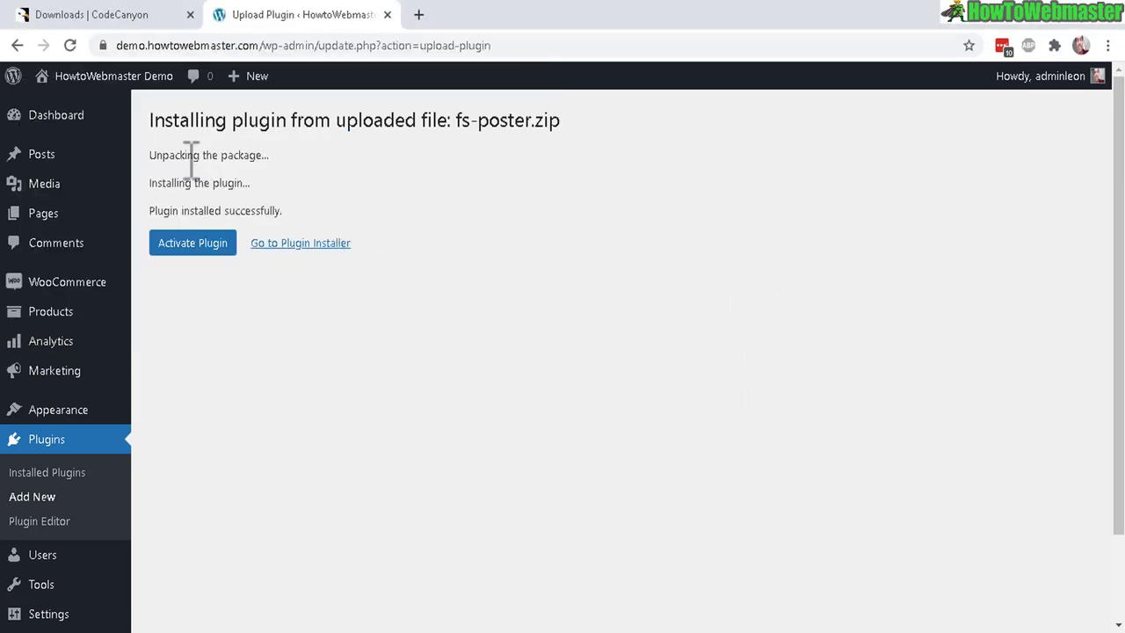
Activate FS Poster, paste the CodeCanyon purchase key, and select 'From Codecanyon' as the source
click(201, 250)
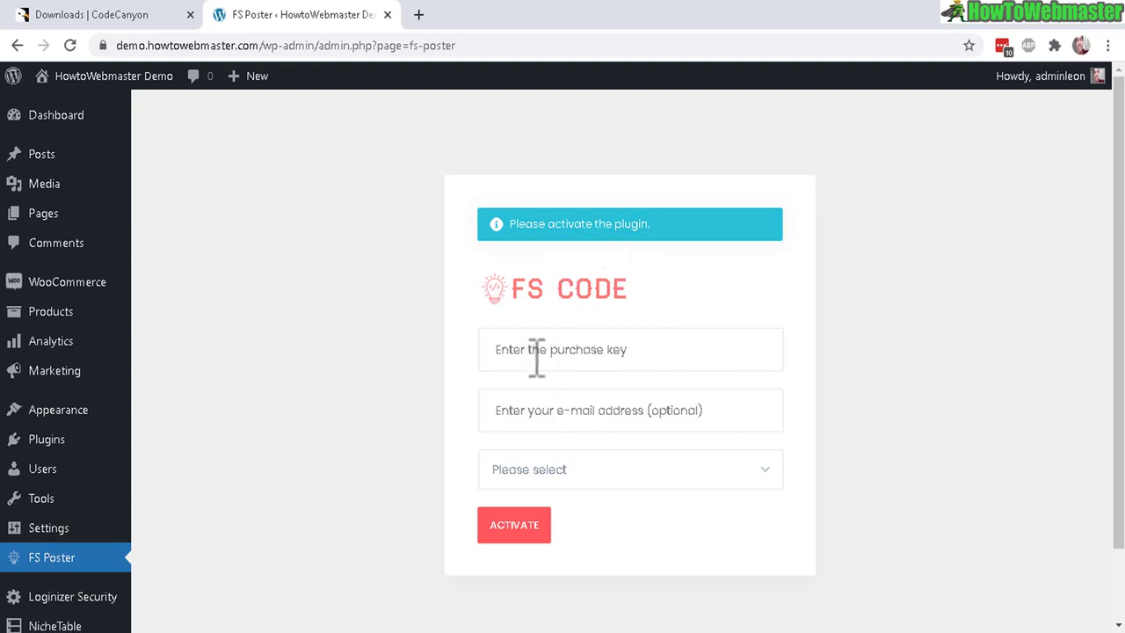
click(128, 9)
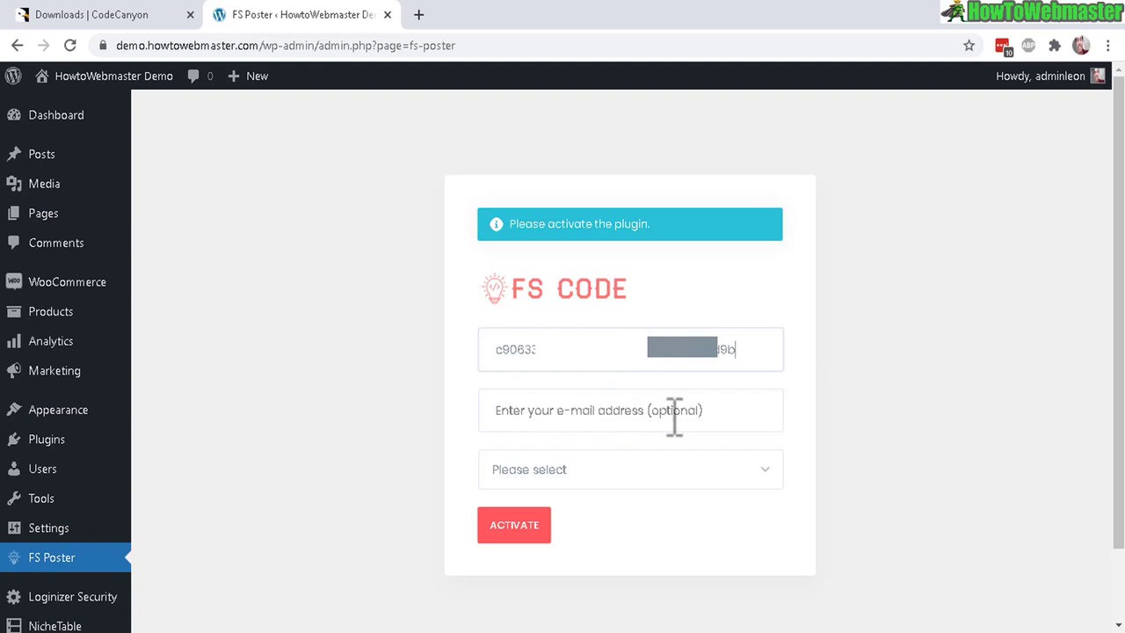
click(761, 492)
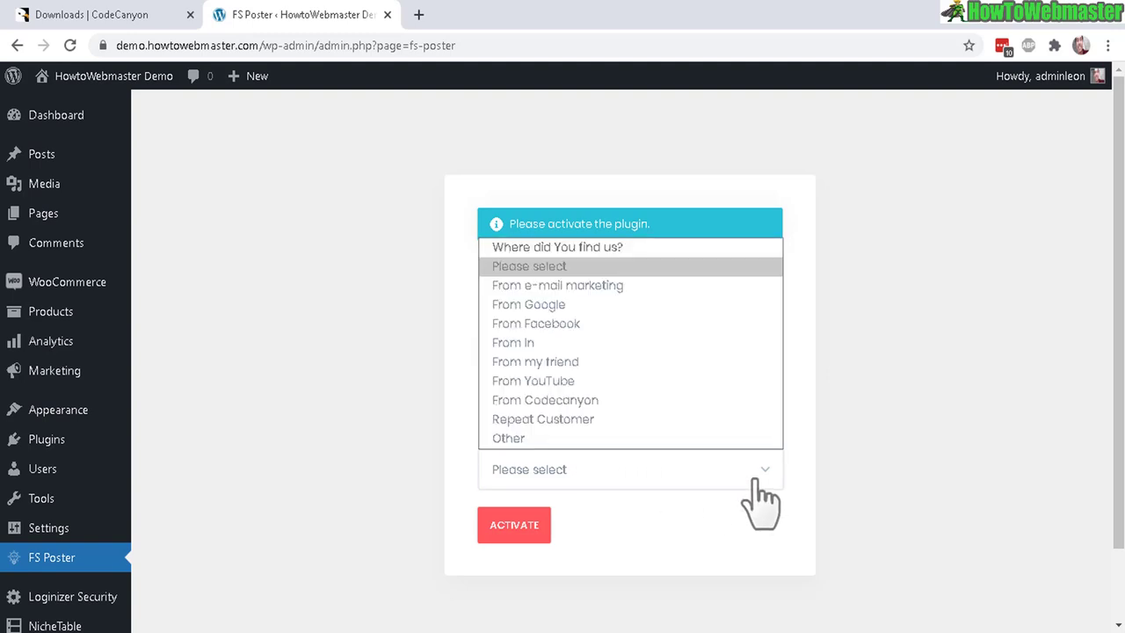
click(569, 399)
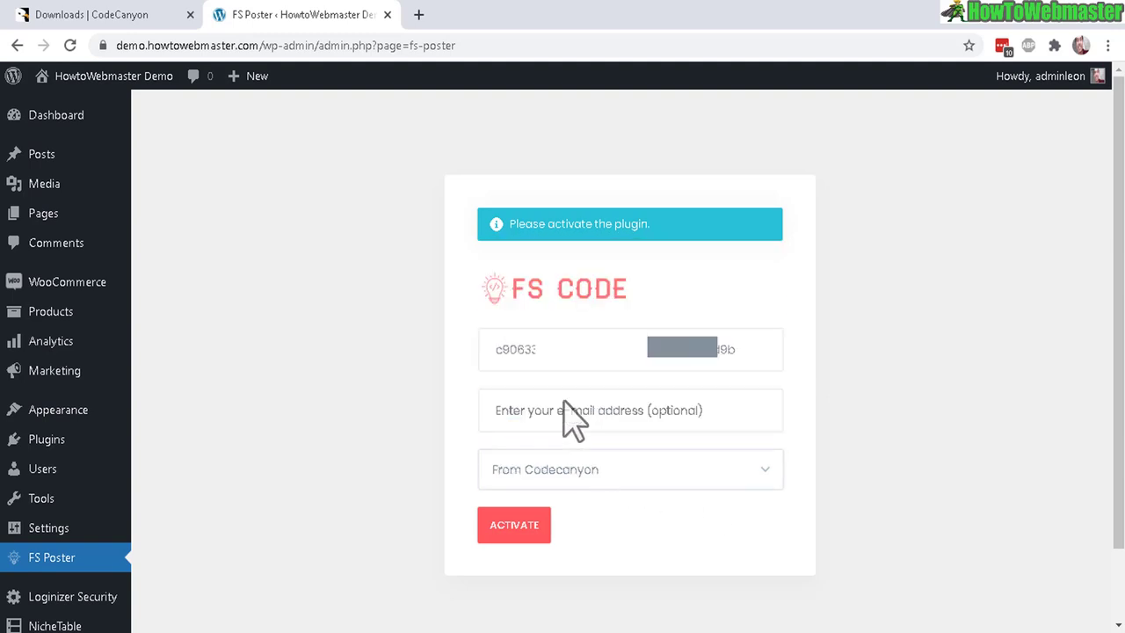
Submit the FS Poster activation and look over the dashboard showing 0 shares, clicks and accounts
click(512, 526)
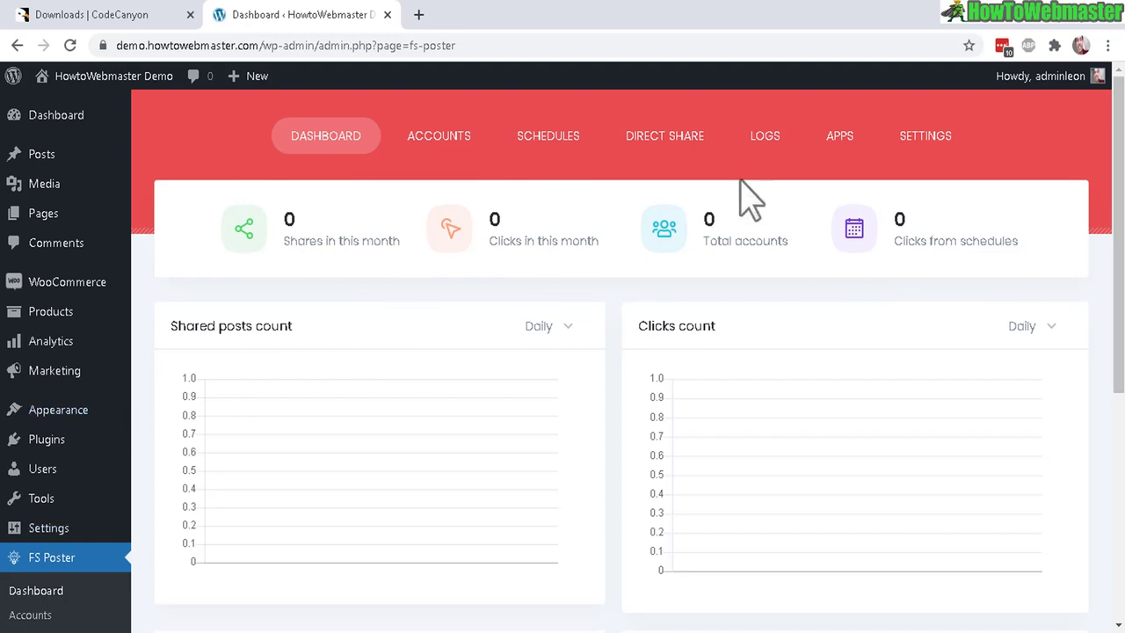
drag(1118, 231, 1121, 378)
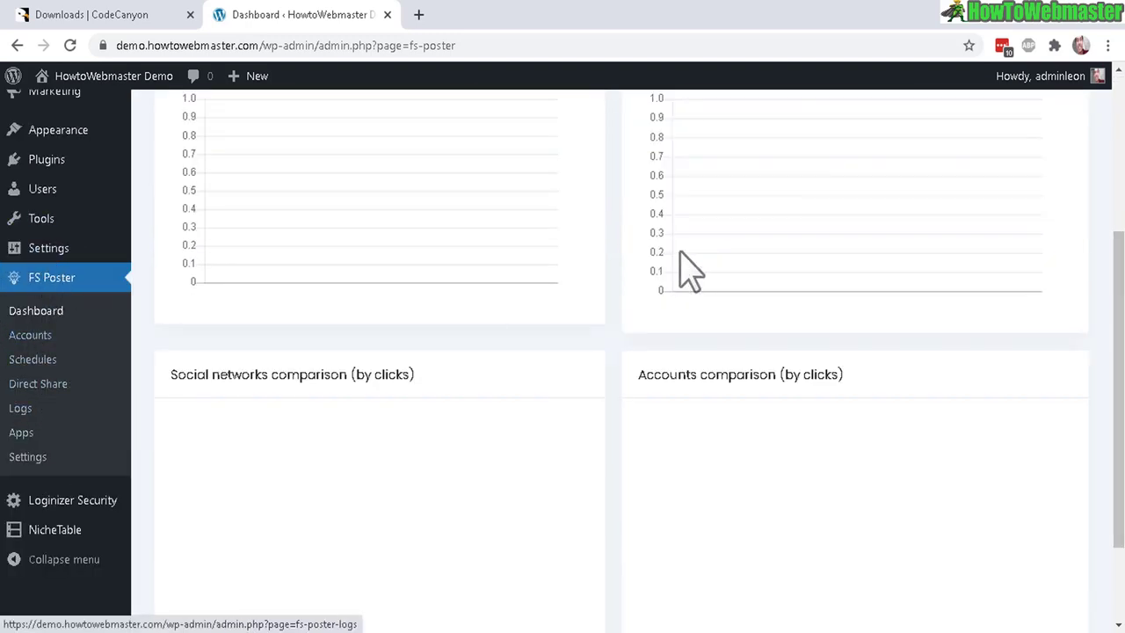
drag(1118, 352, 1118, 207)
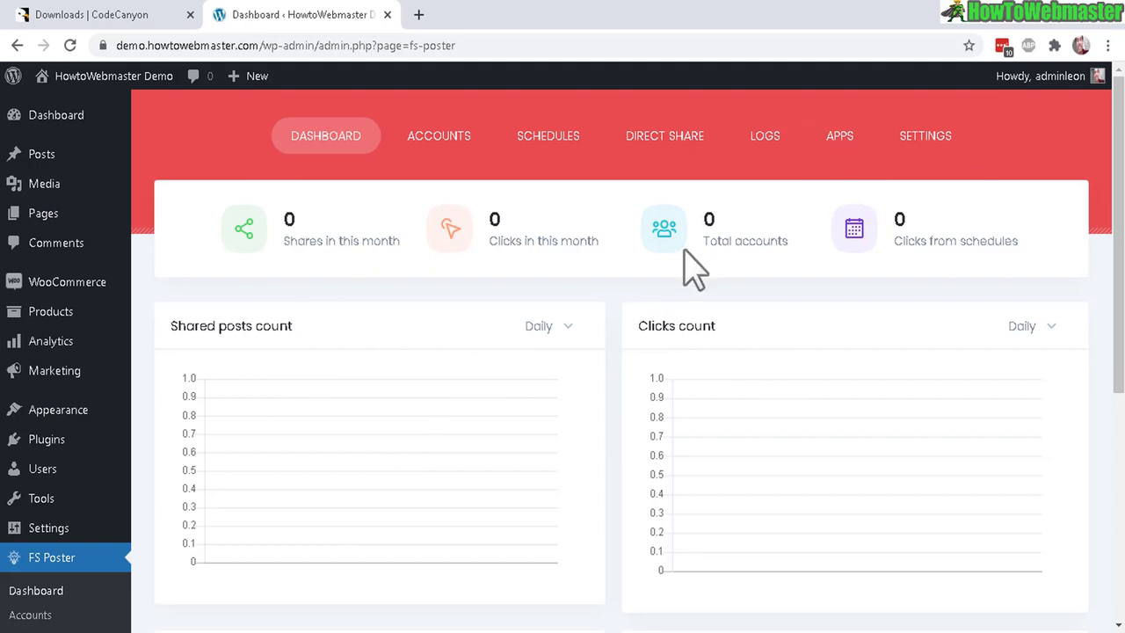
Open FS Poster's Publish settings and highlight the automatic sharing description
click(925, 141)
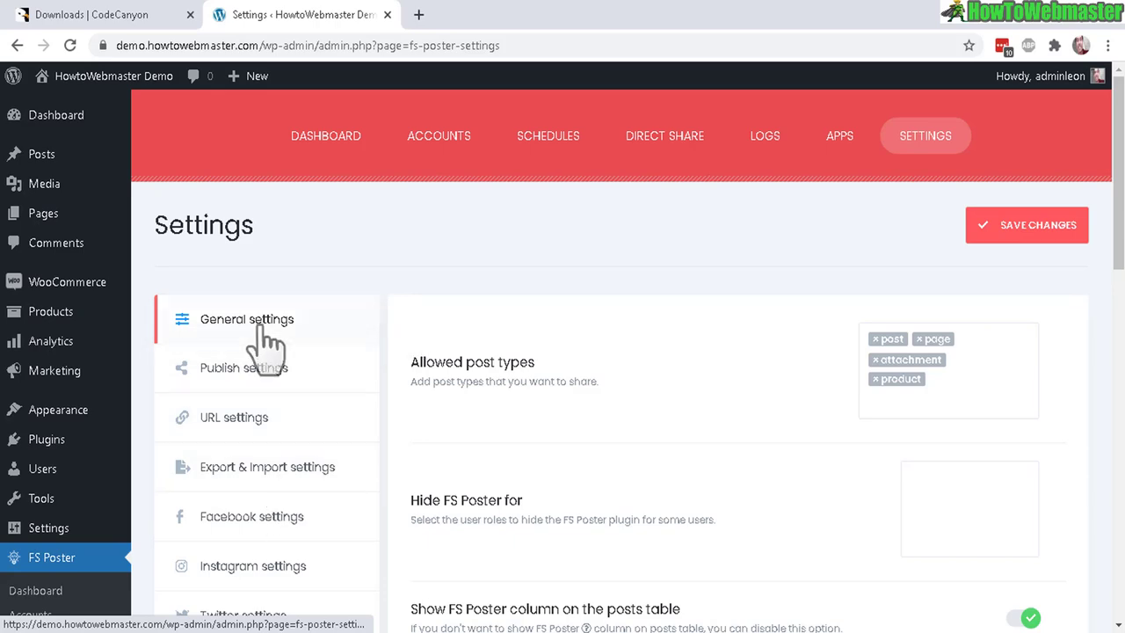
scroll(1112, 480, down, 8)
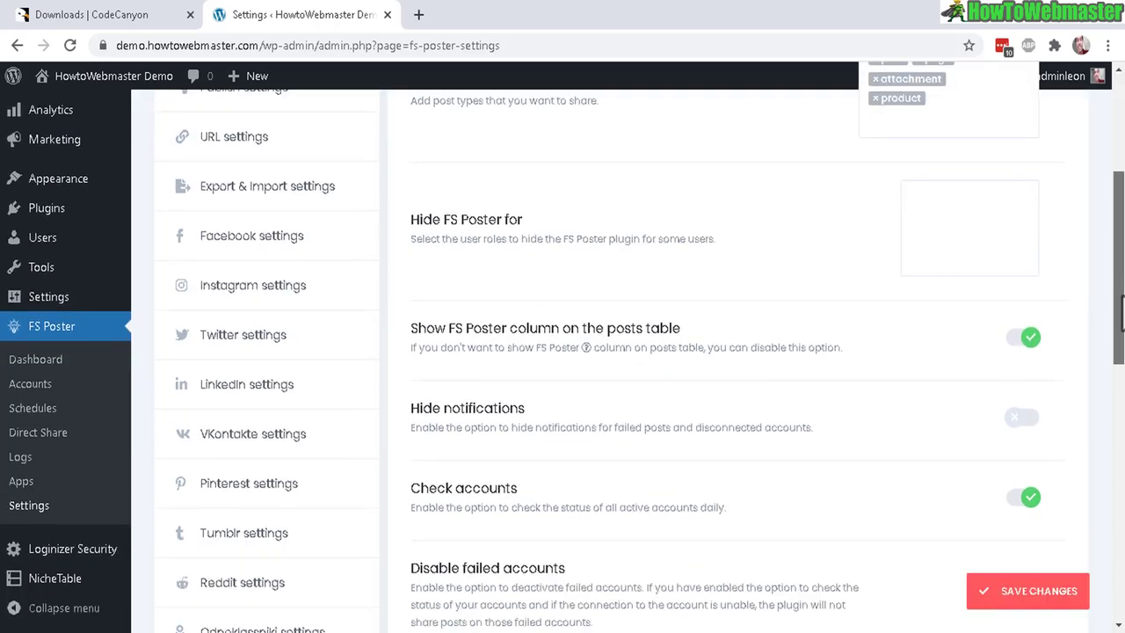
drag(1111, 479, 1118, 92)
click(261, 342)
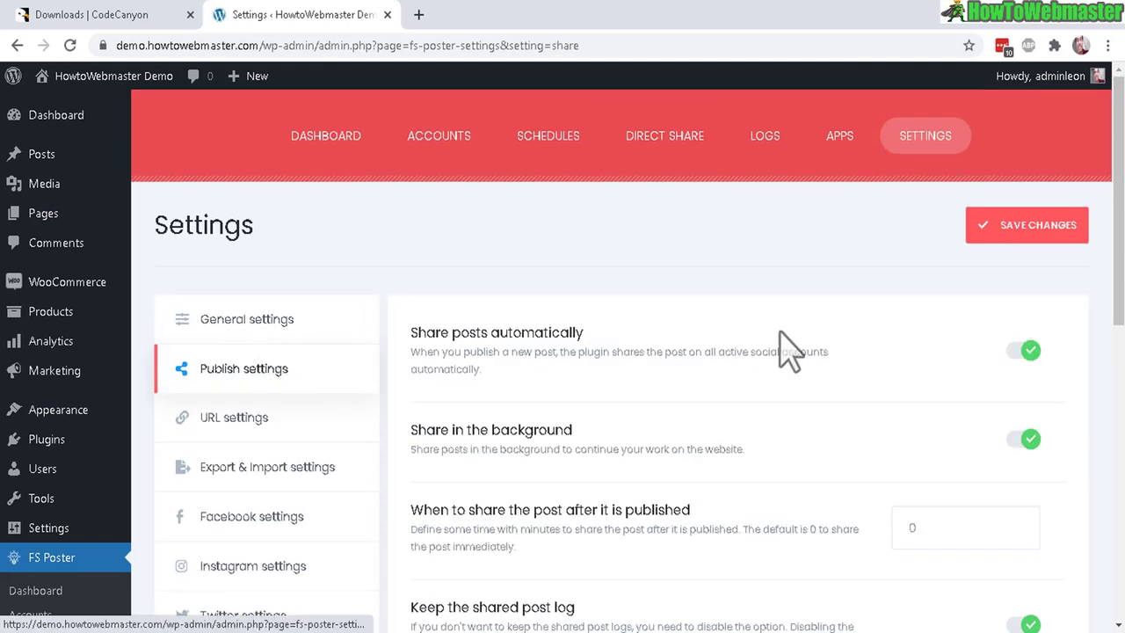
drag(406, 331, 829, 356)
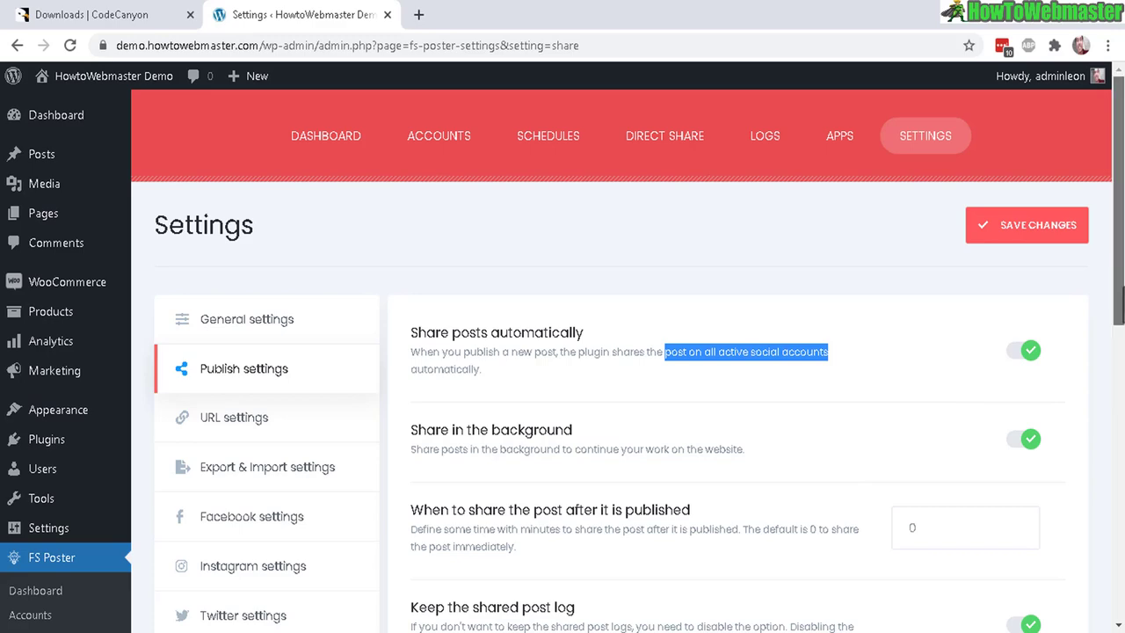
mouse_move(1118, 234)
mouse_down()
mouse_move(1118, 505)
mouse_move(1118, 233)
mouse_up()
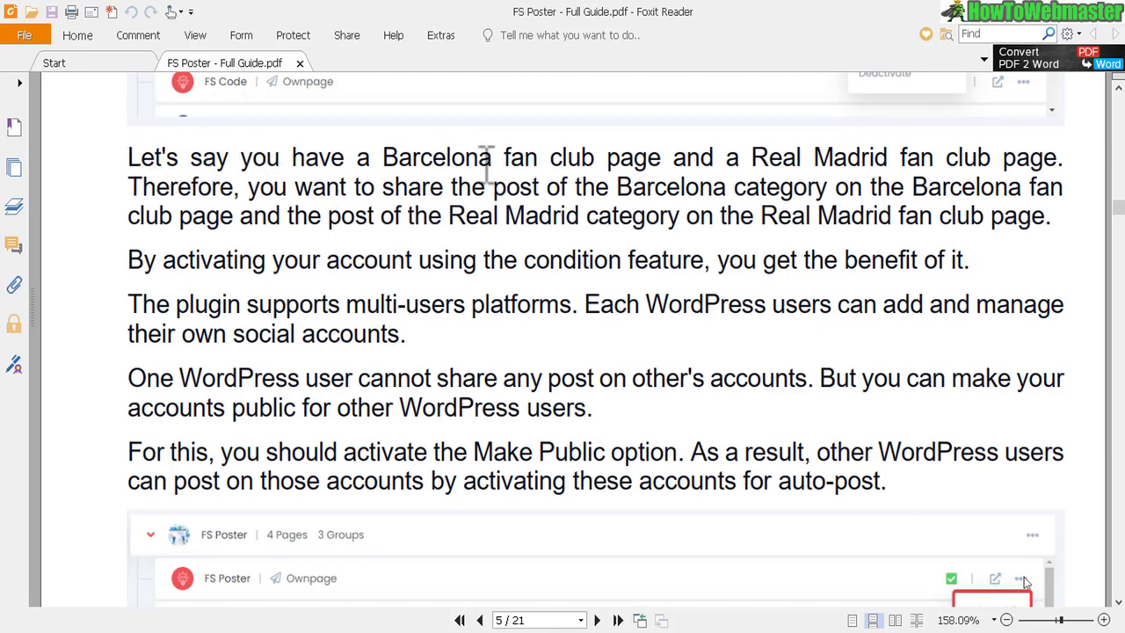
Highlight the fan club example and the multi-users platforms phrase on page 5 of the guide
drag(486, 159, 816, 224)
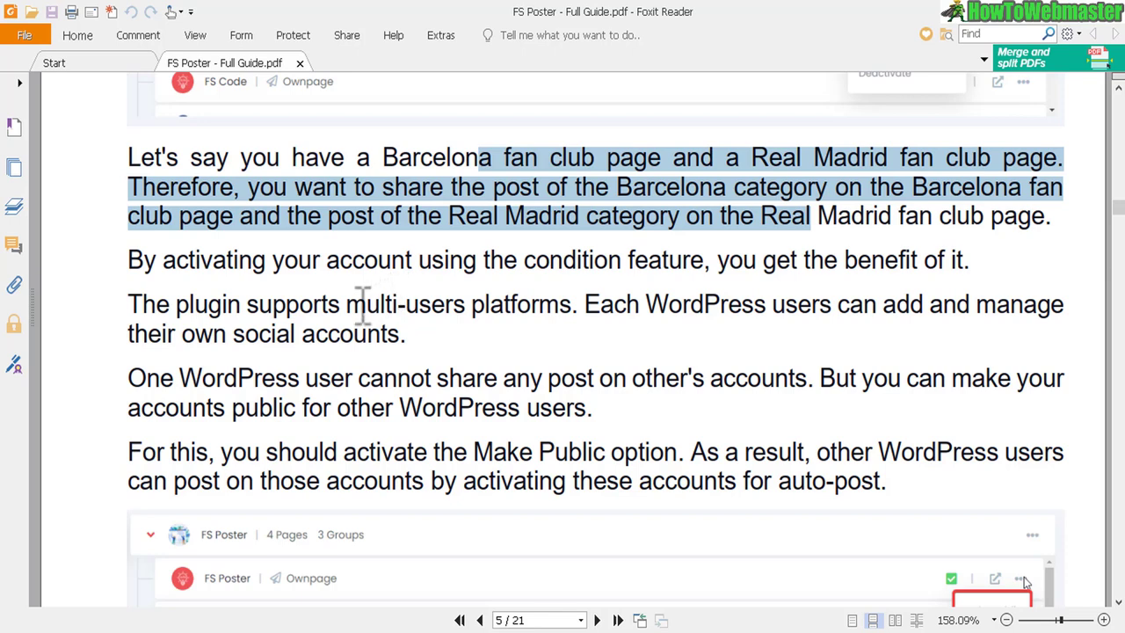
drag(347, 303, 585, 308)
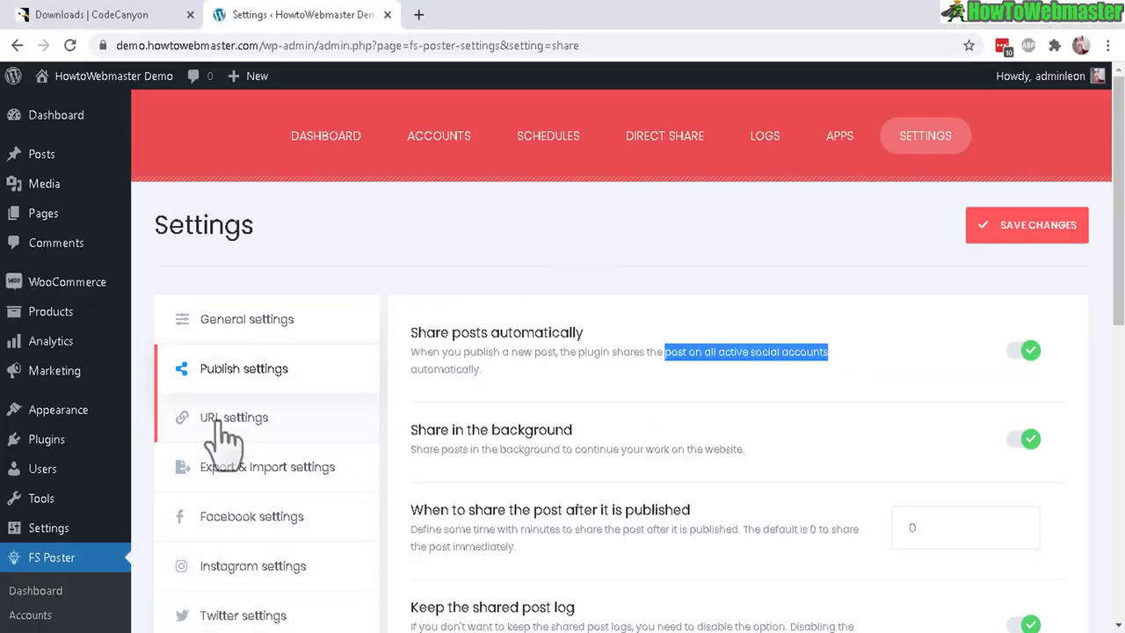
Review the URL and Twitter sections of FS Poster's settings
click(222, 422)
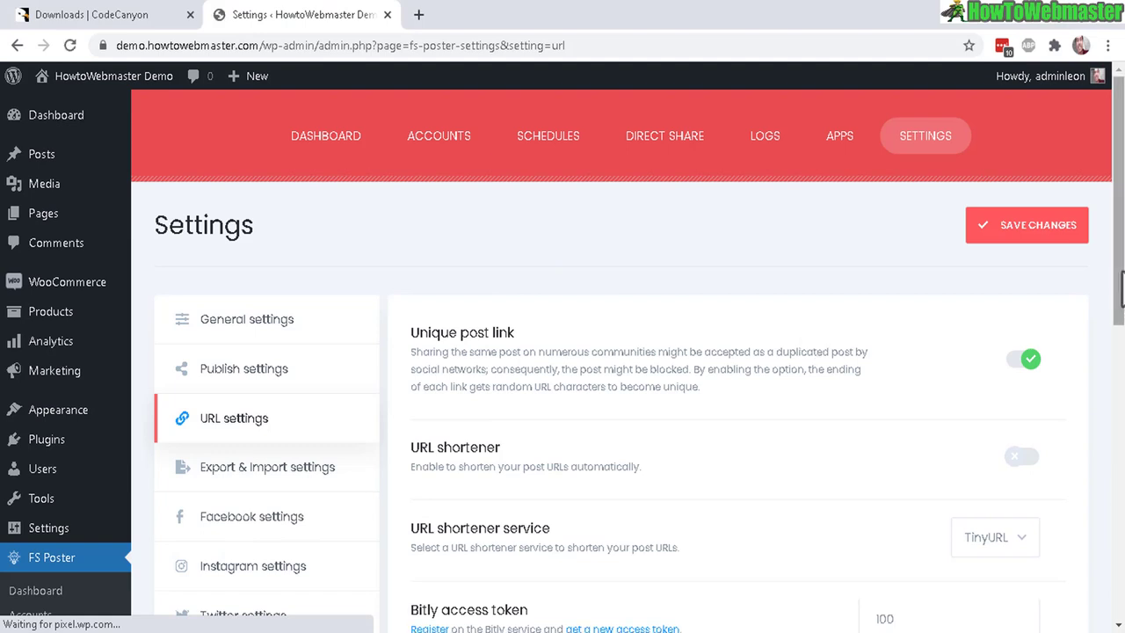
scroll(928, 284, down, 4)
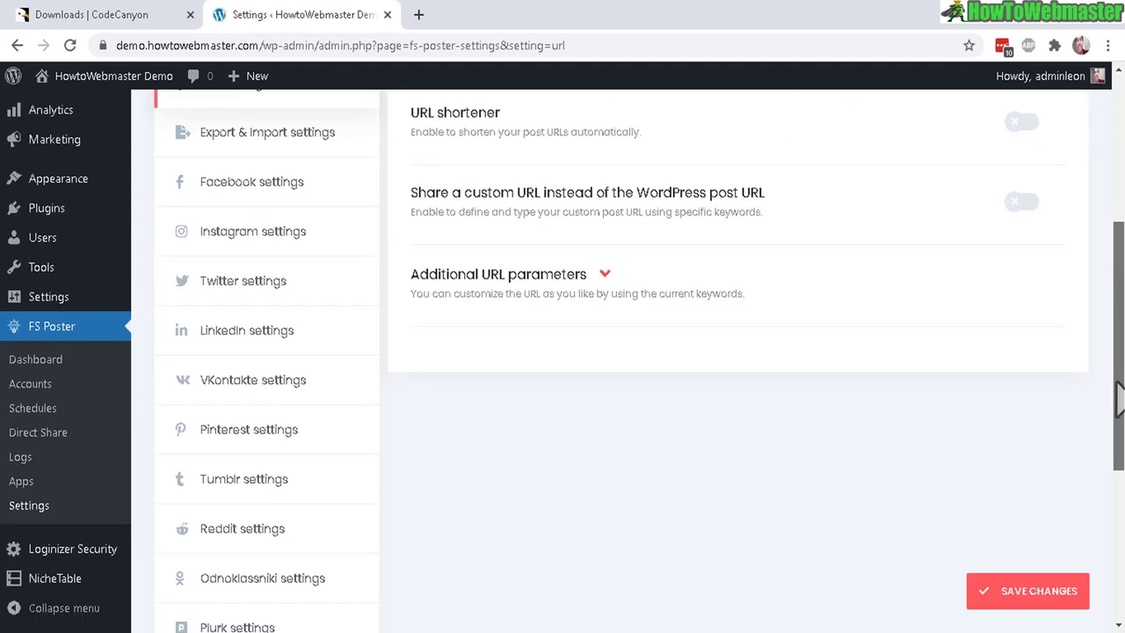
scroll(736, 378, up, 1)
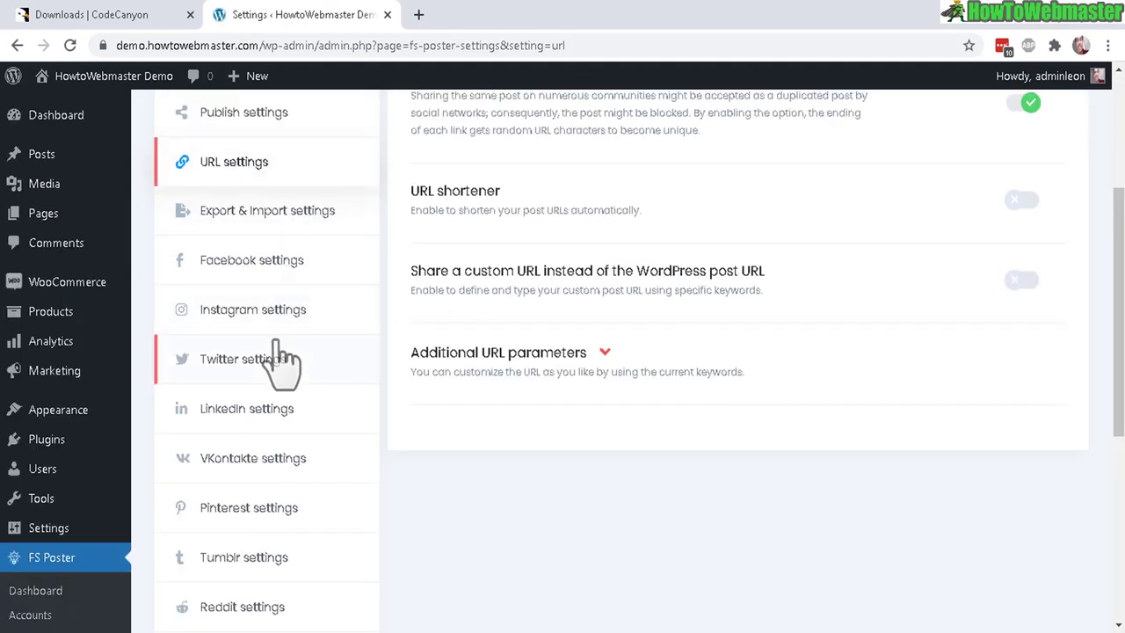
click(280, 362)
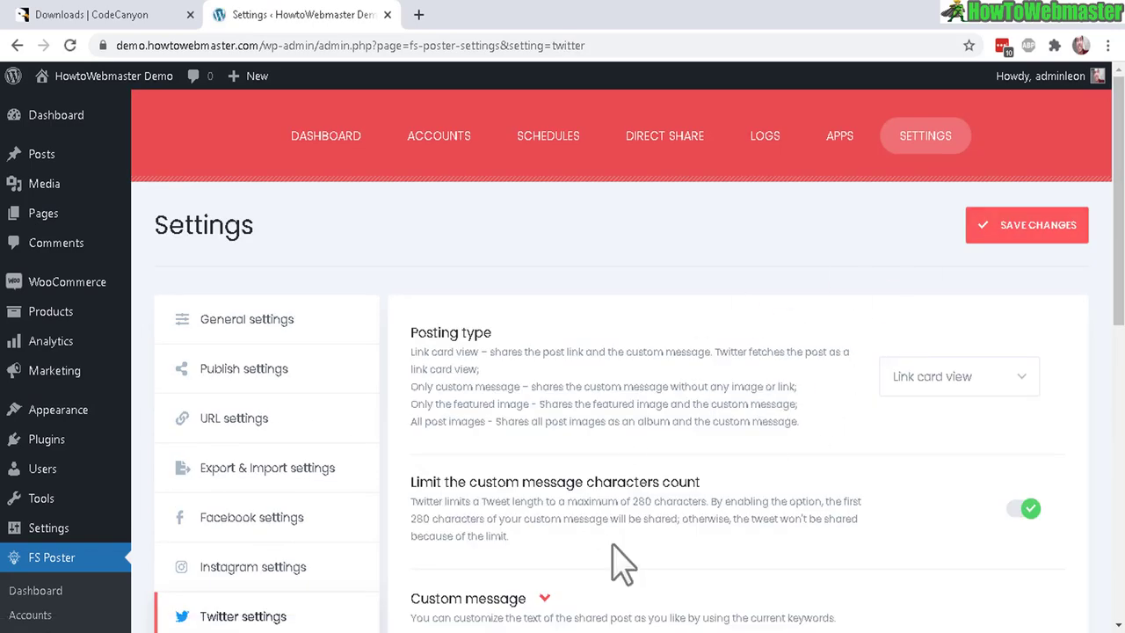
scroll(1040, 325, down, 2)
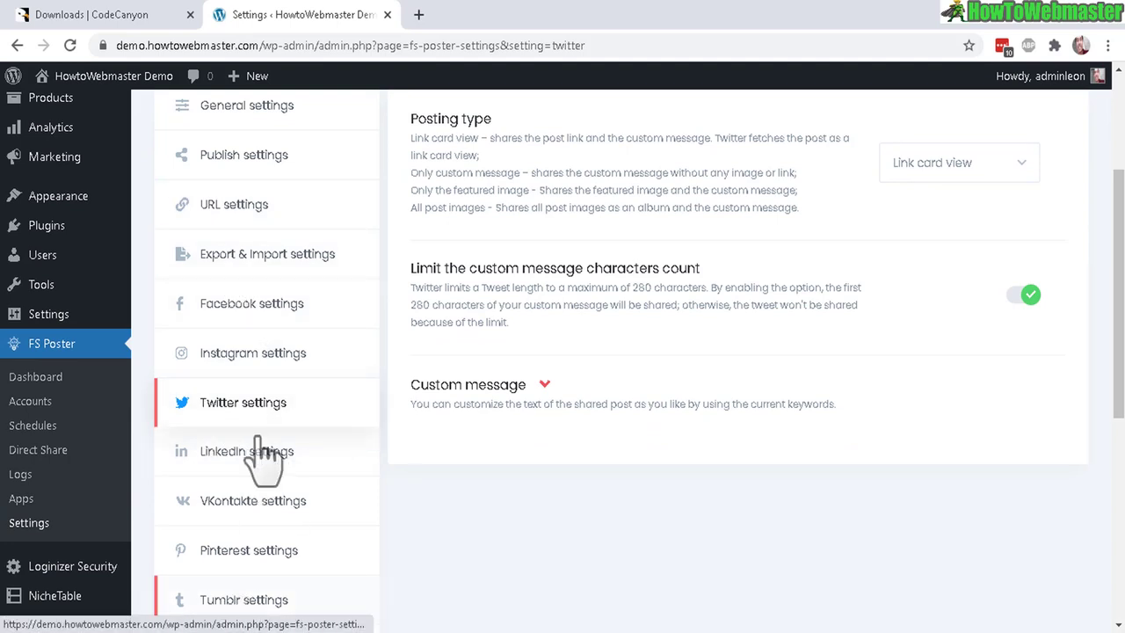
scroll(420, 547, up, 2)
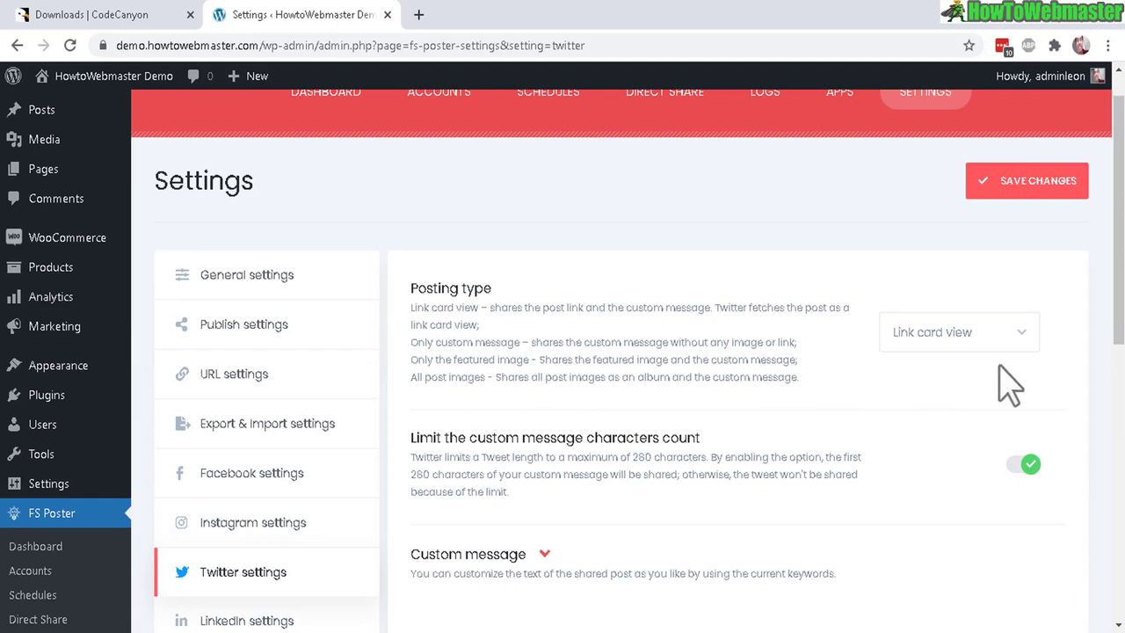
scroll(1118, 264, up, 1)
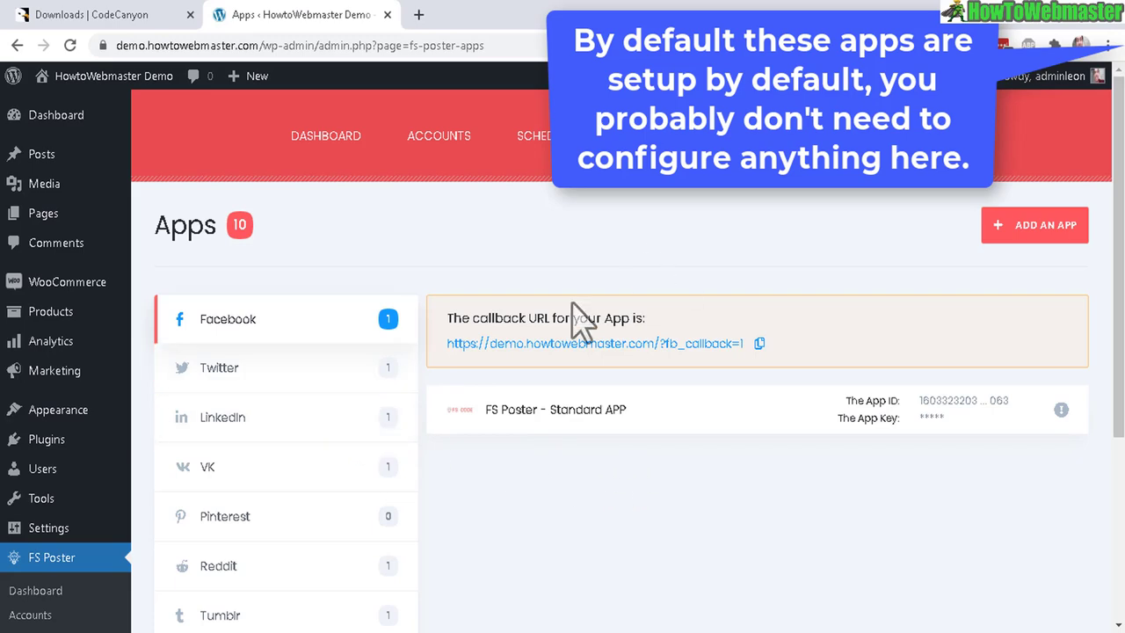
Open FS Poster Accounts, open and close the add-account panel, and show the empty Twitter list
click(435, 148)
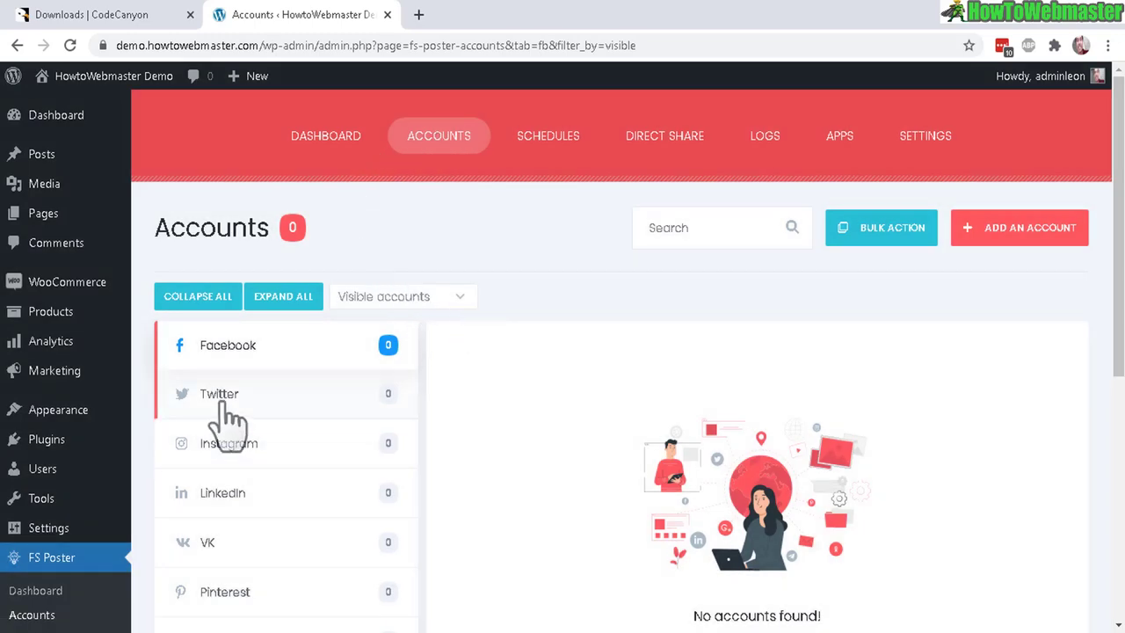
click(1018, 236)
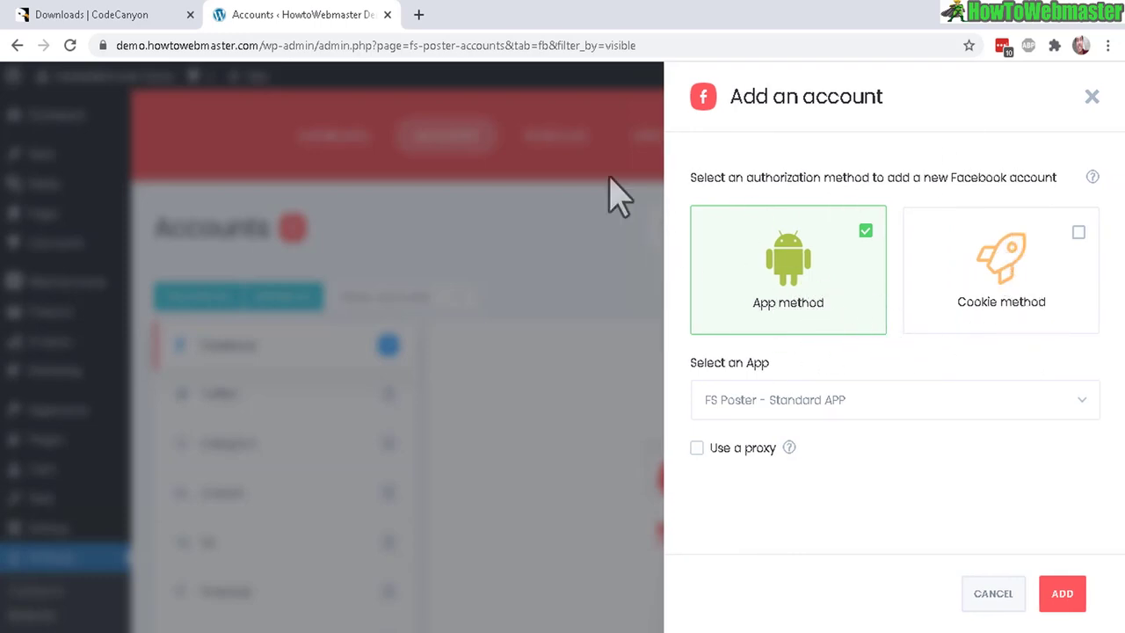
click(1093, 96)
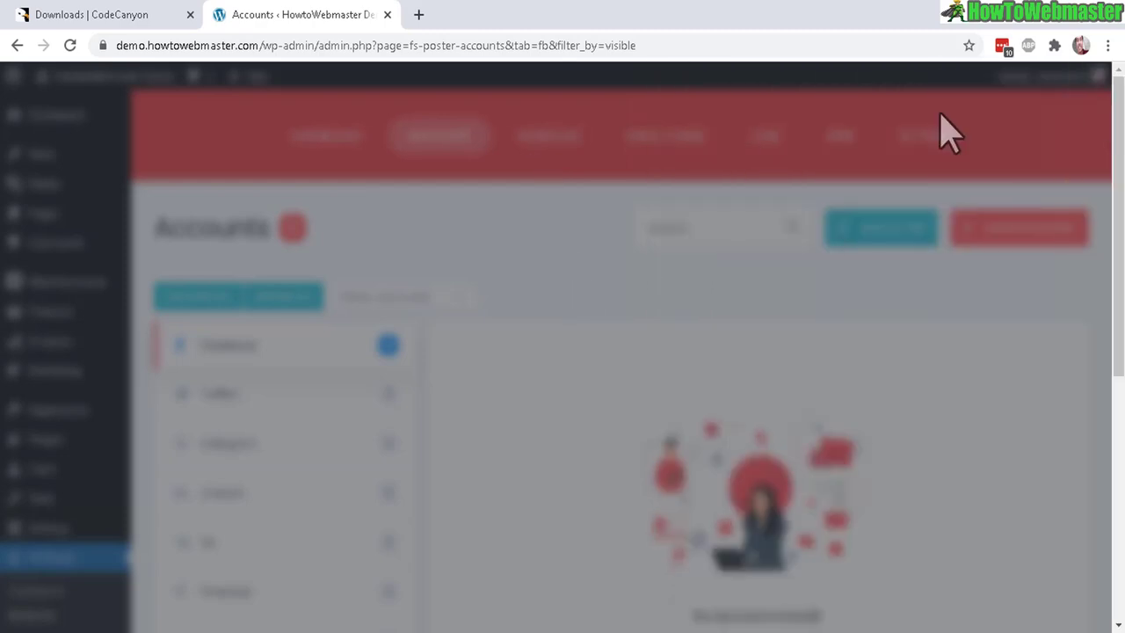
click(262, 400)
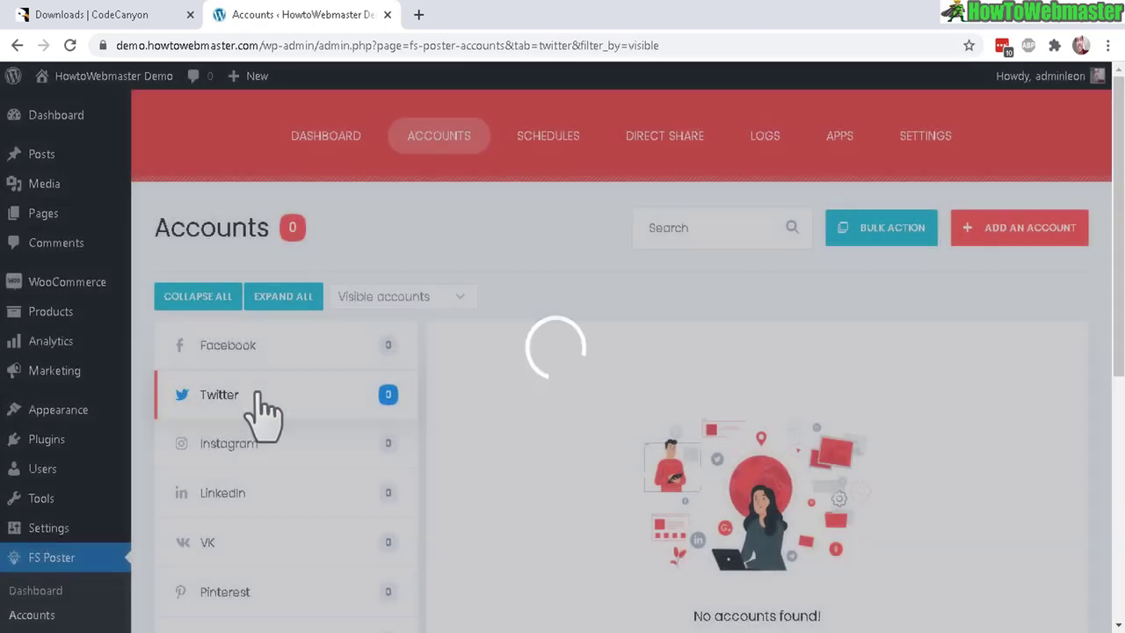
scroll(803, 326, down, 3)
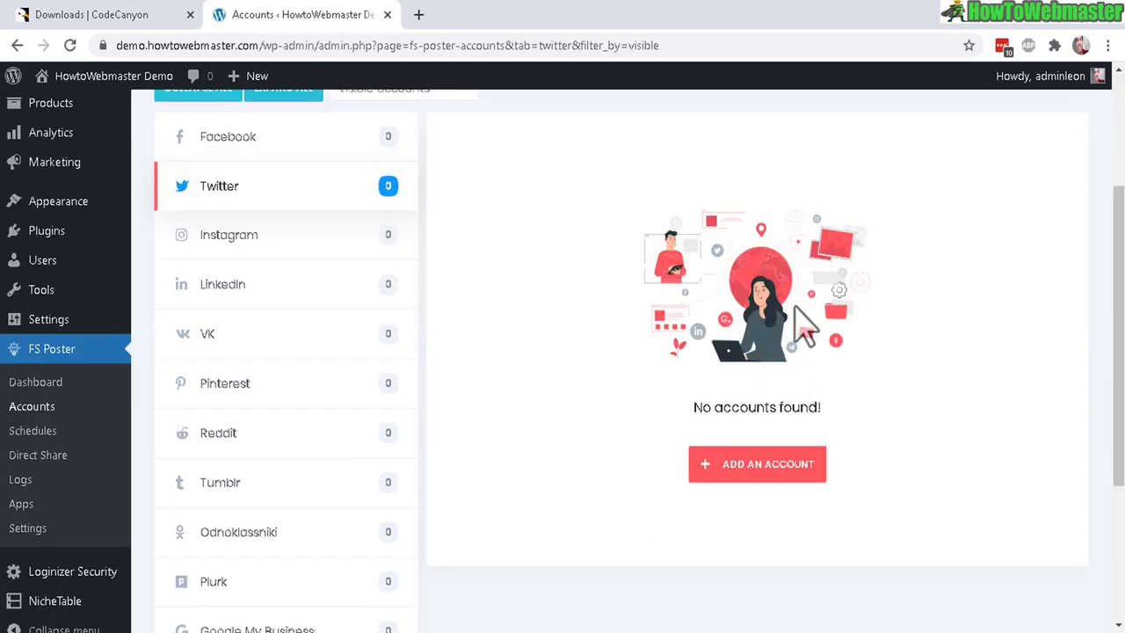
Connect a Twitter account through the Standard APP by authorising FS Poster in the Twitter popup
click(743, 479)
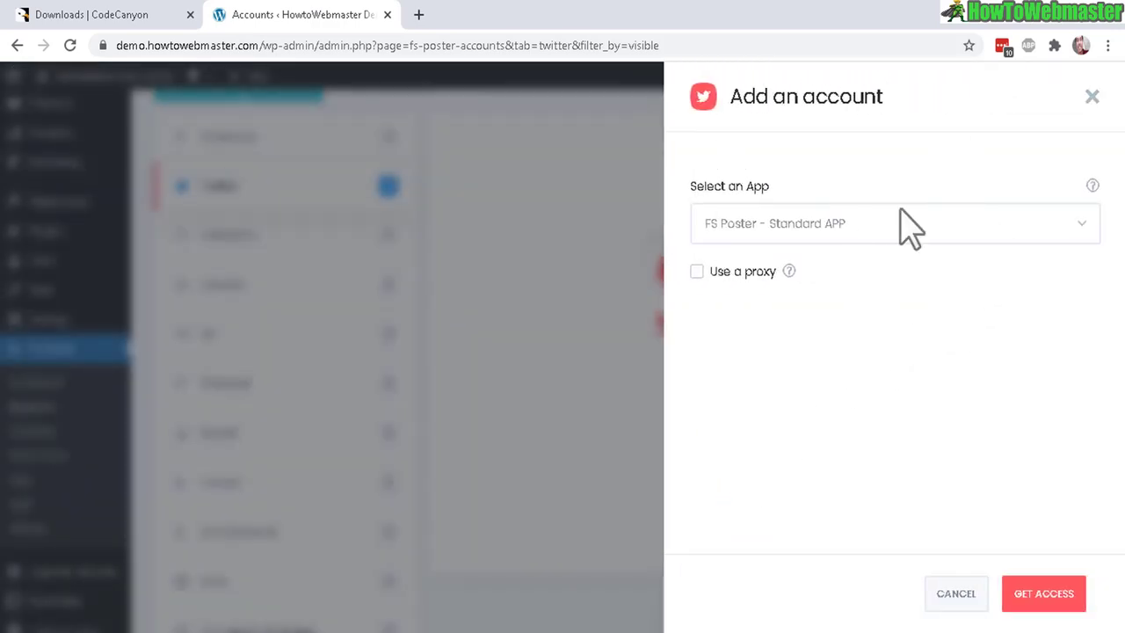
click(1039, 603)
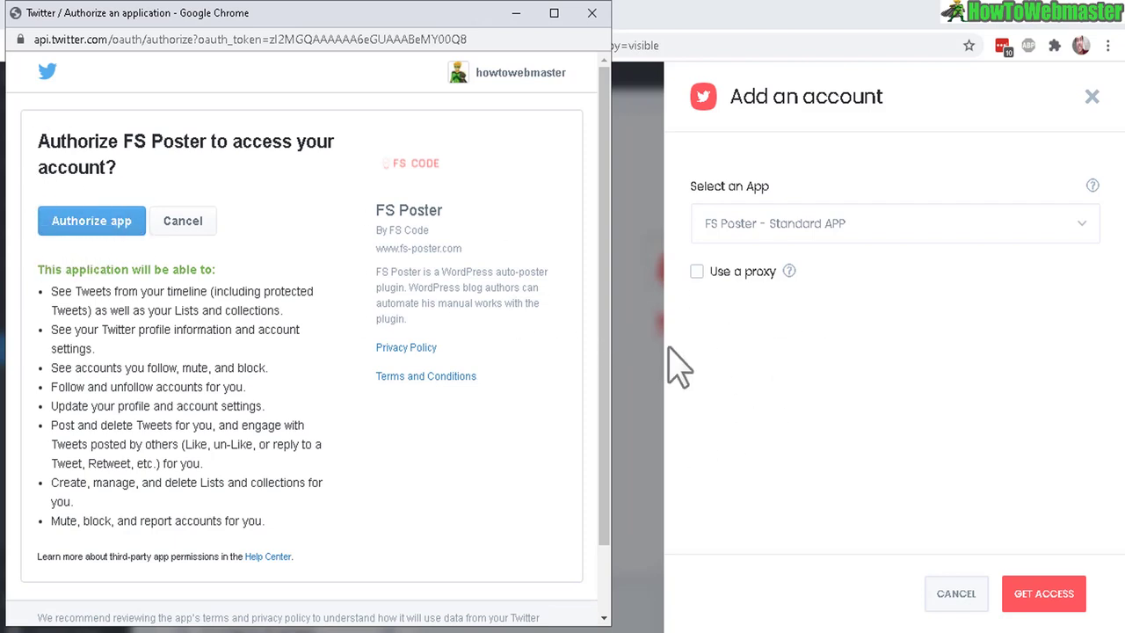
click(81, 225)
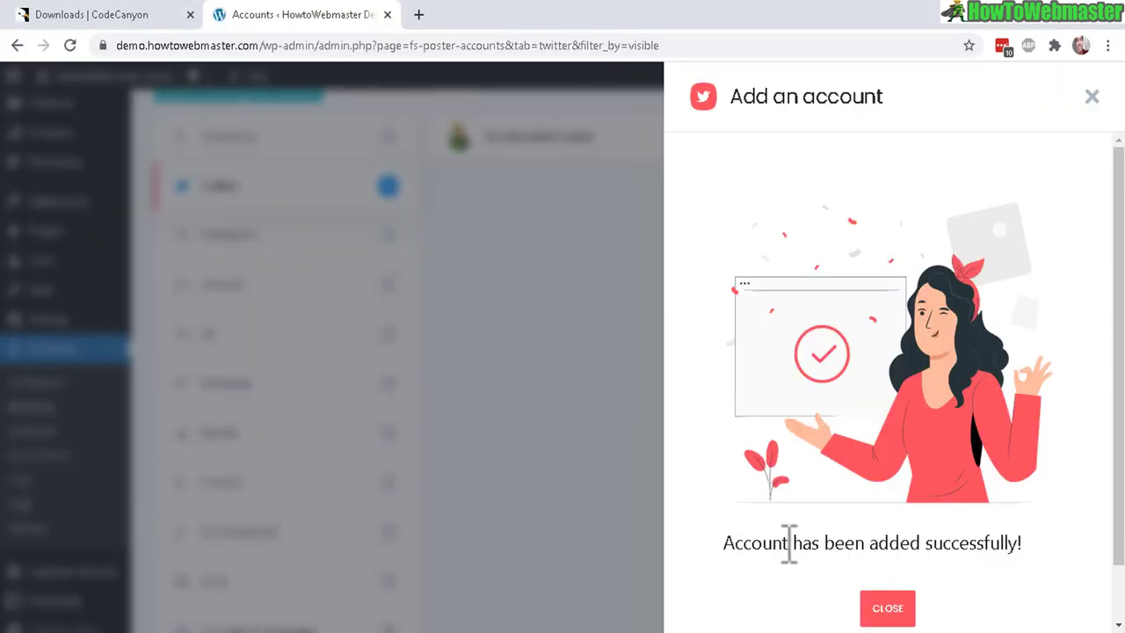
drag(722, 542, 1029, 565)
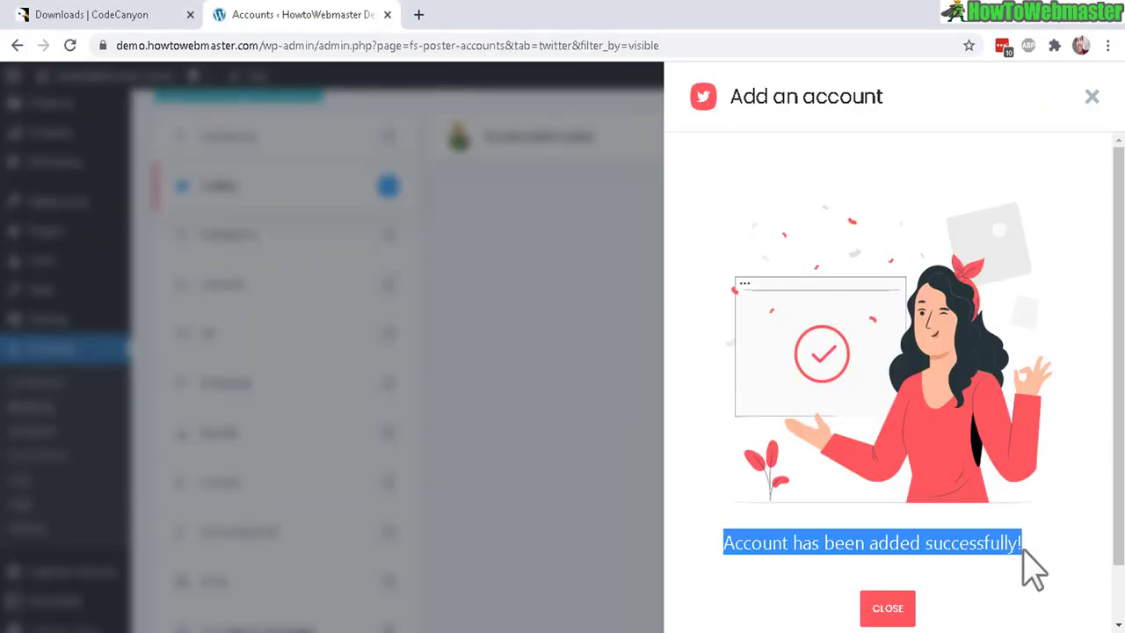
click(888, 611)
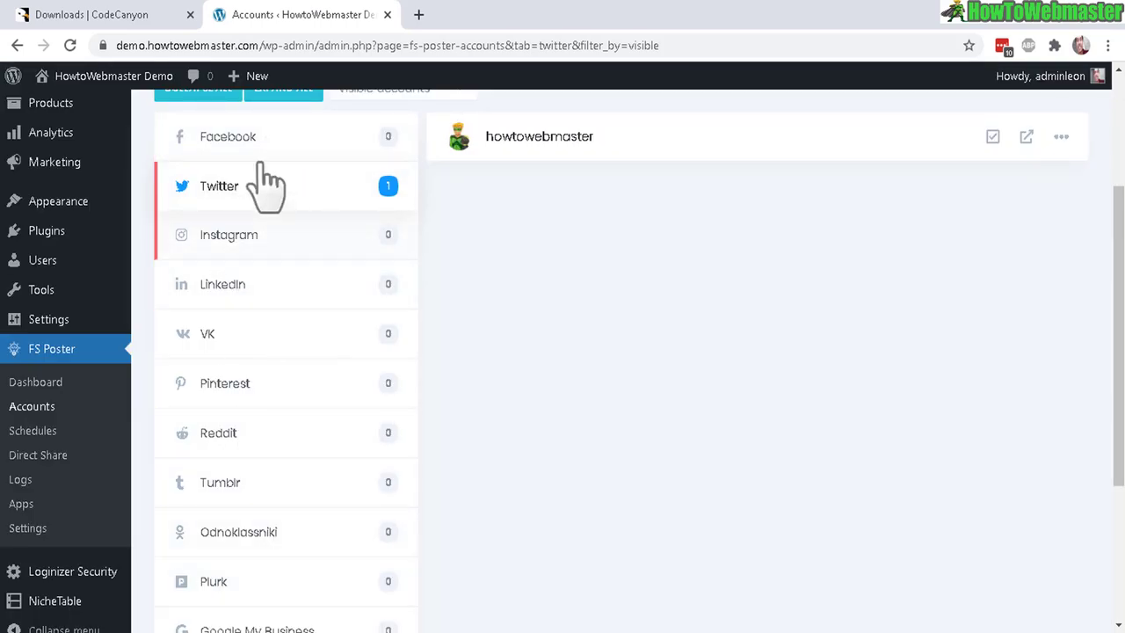
scroll(1098, 370, up, 3)
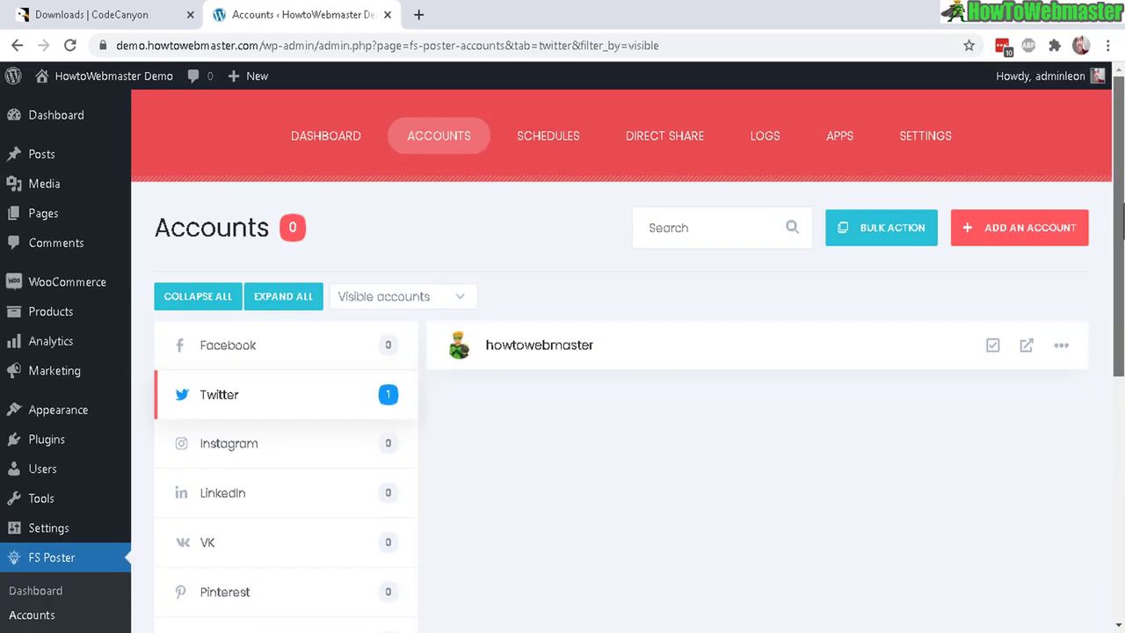
Start adding an Instagram account with login and password, then cancel without adding it
scroll(1088, 517, down, 6)
scroll(1094, 532, up, 6)
click(279, 446)
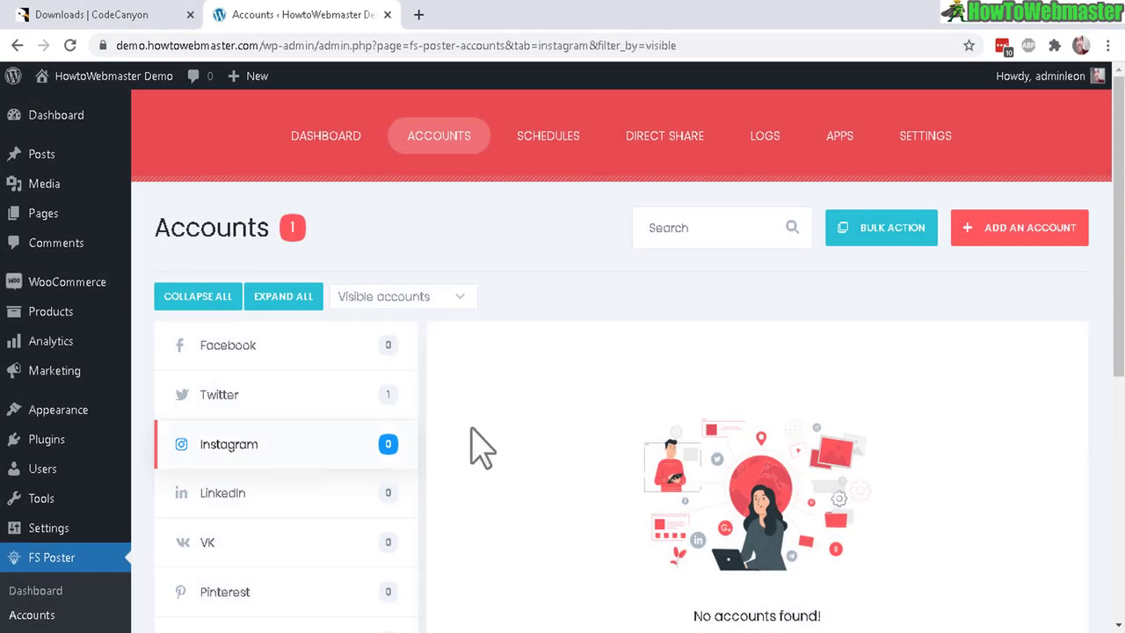
click(1037, 239)
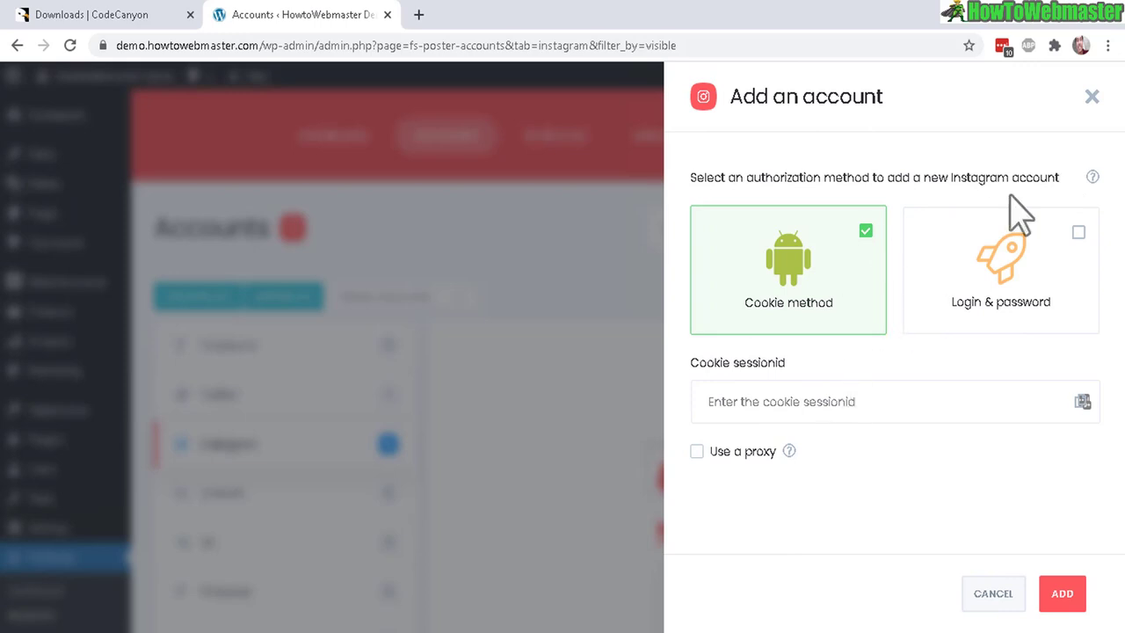
click(975, 290)
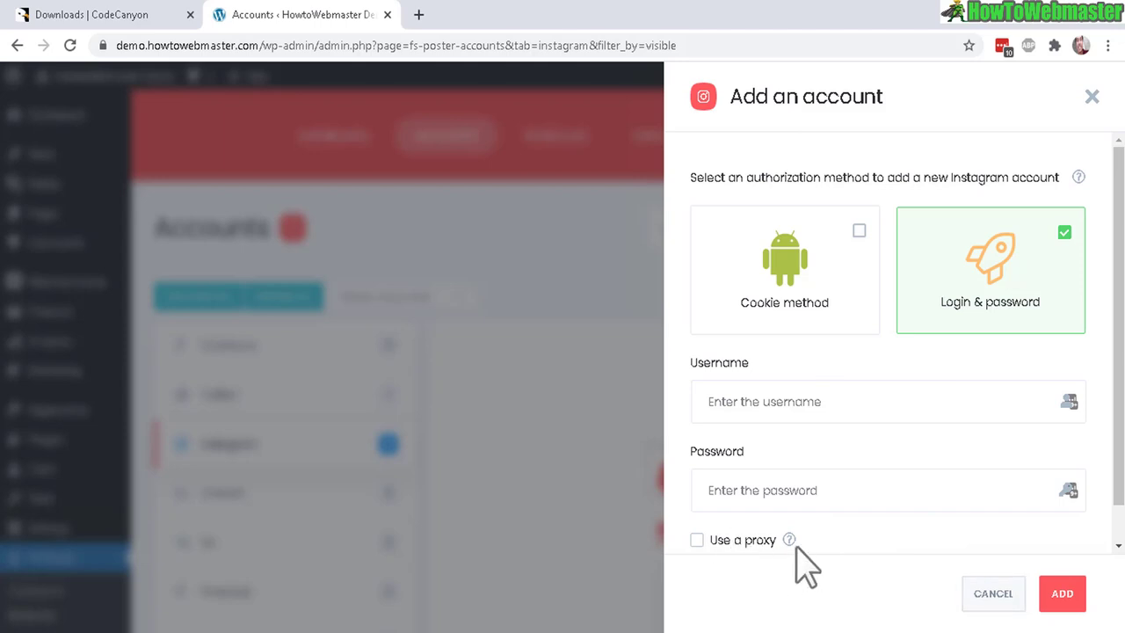
click(982, 594)
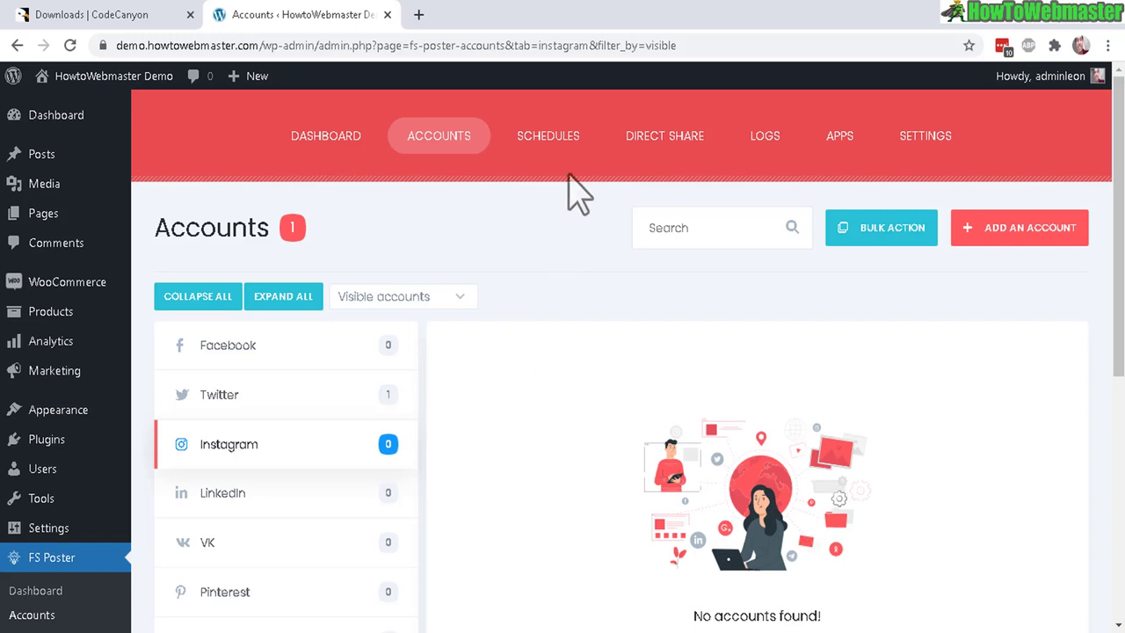
Create a schedule named test posting every 1 Hour, ordered Randomly (without duplicates)
click(571, 141)
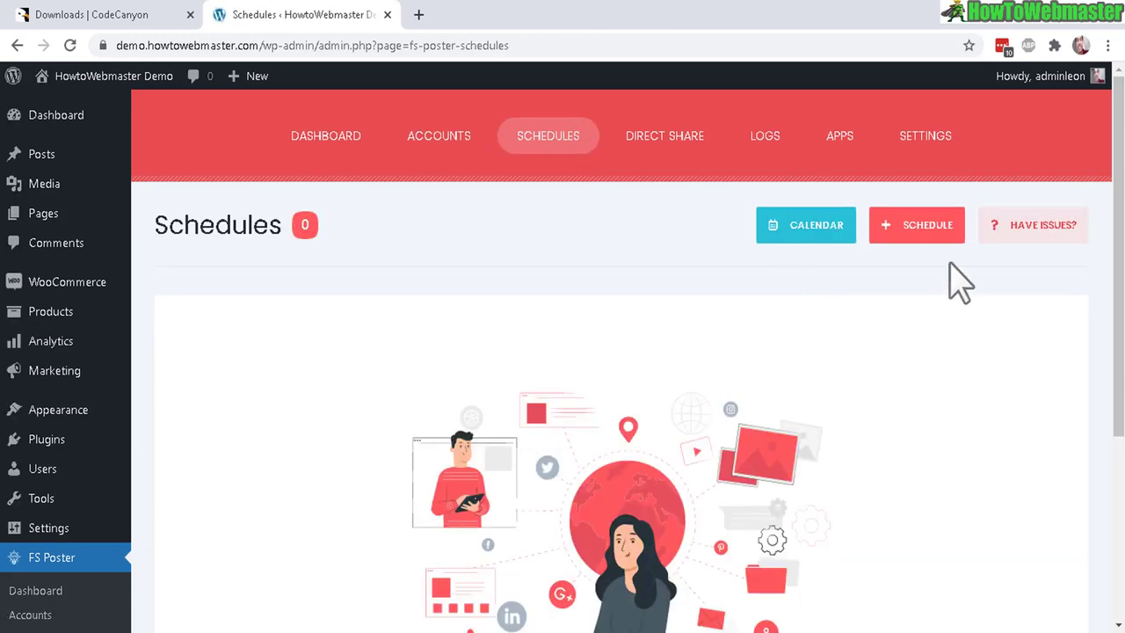
scroll(961, 281, down, 3)
scroll(961, 281, up, 3)
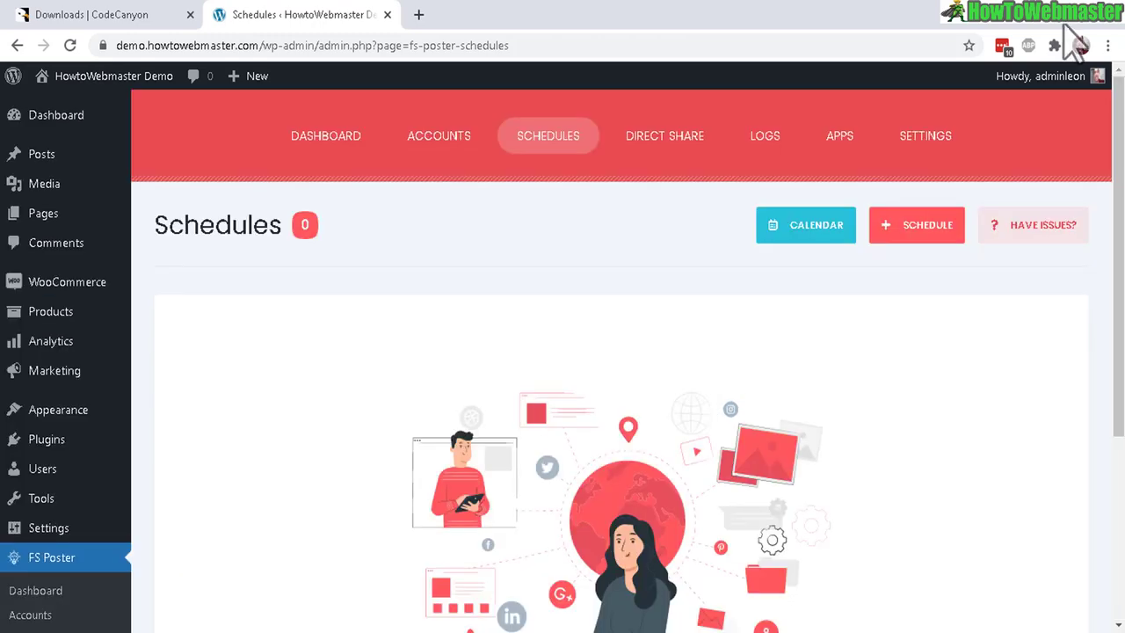
click(899, 237)
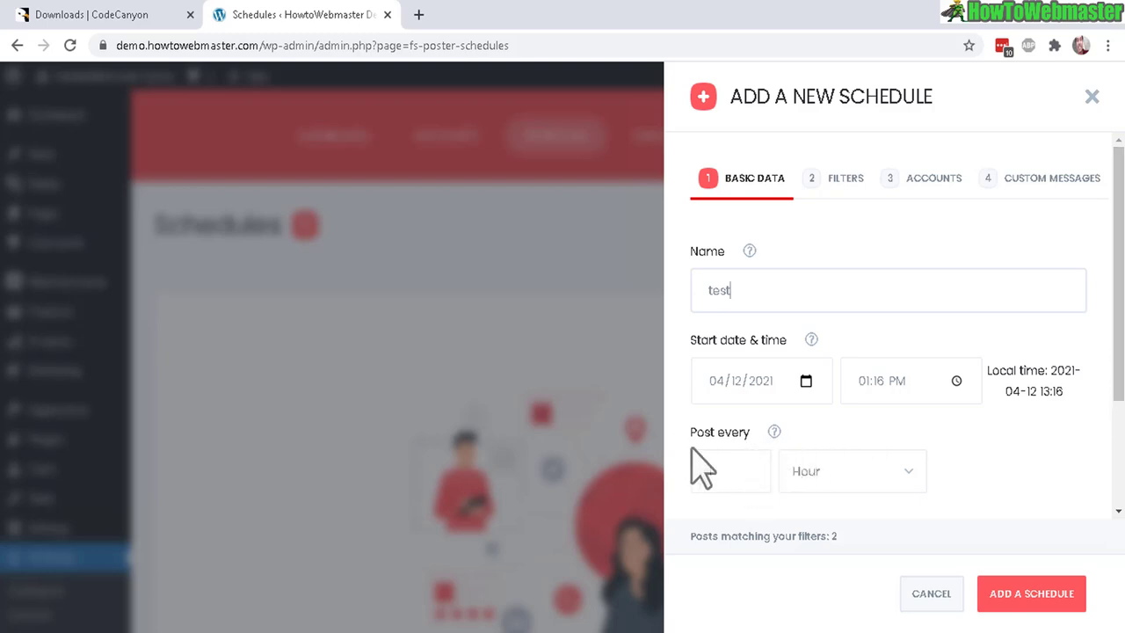
click(885, 475)
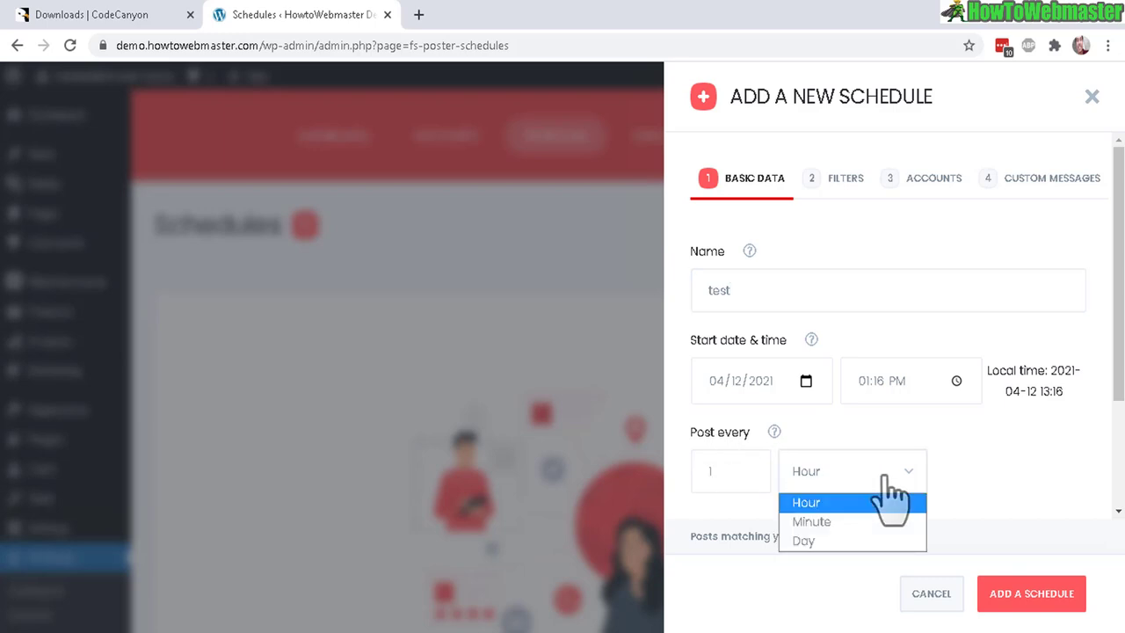
click(724, 473)
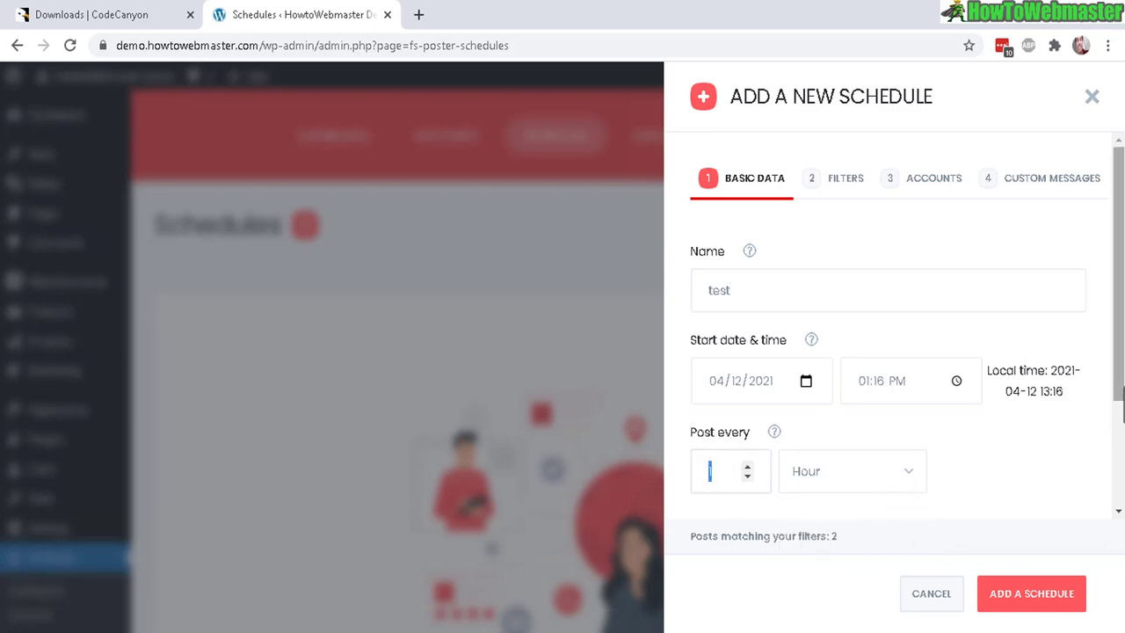
drag(1119, 400, 1117, 518)
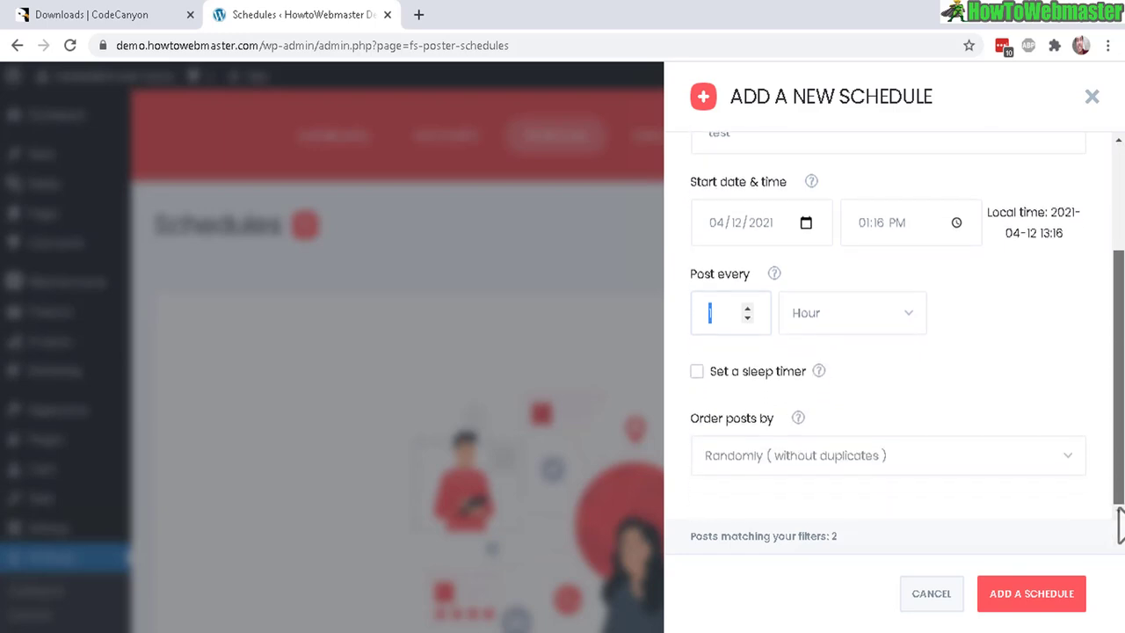
click(785, 459)
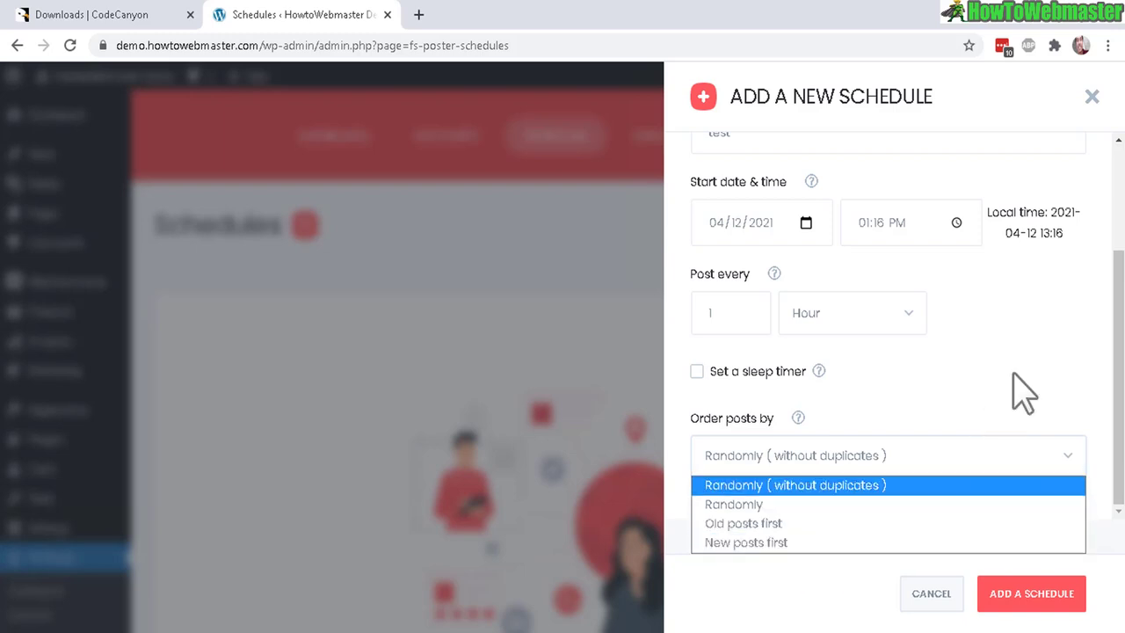
click(1051, 448)
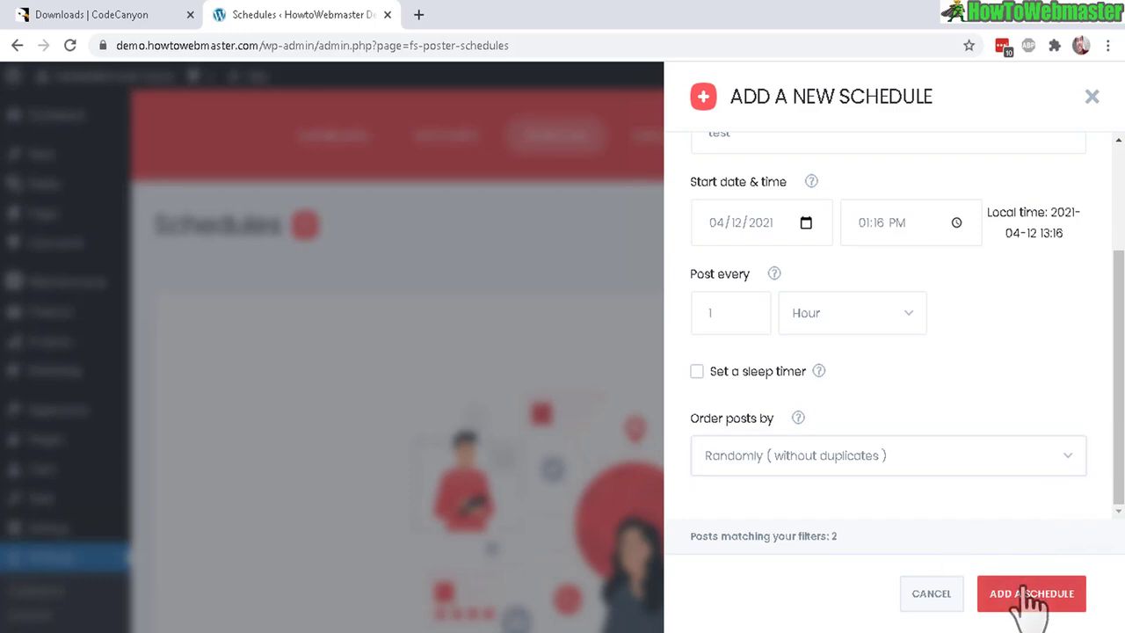
Keep the Custom date range filter and limit the schedule's accounts to Twitter
scroll(809, 263, up, 2)
click(827, 180)
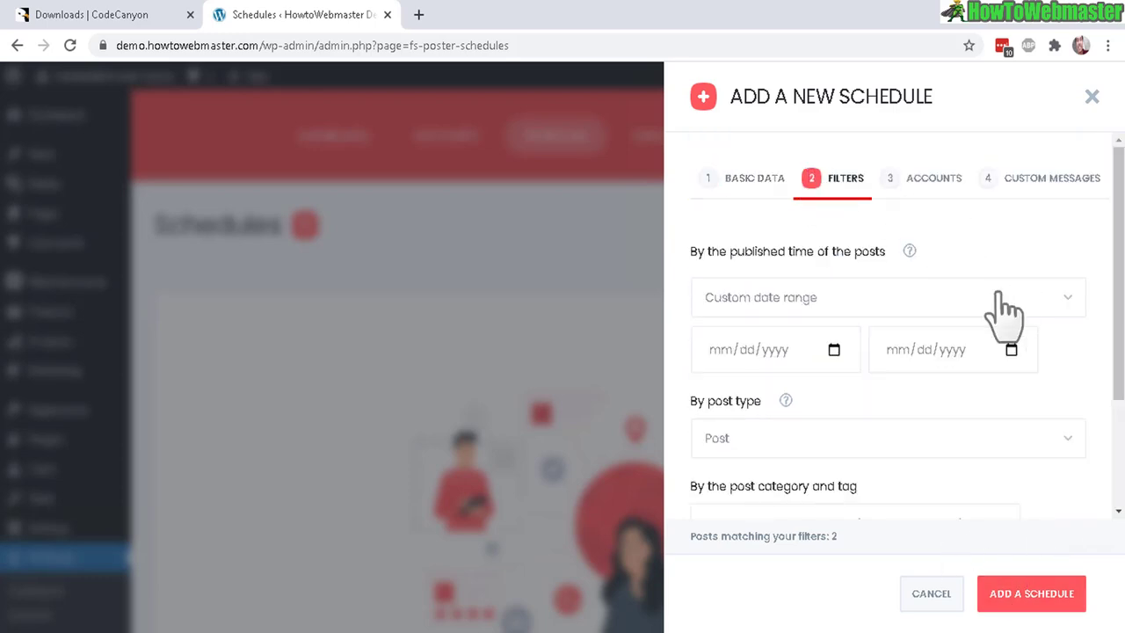
click(791, 306)
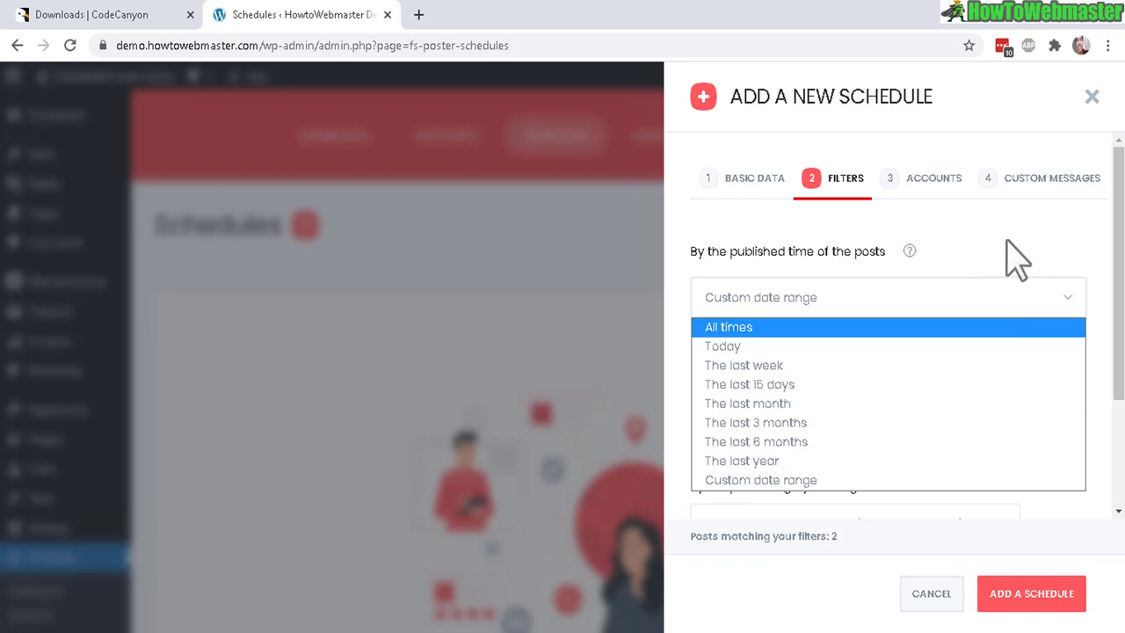
click(1010, 261)
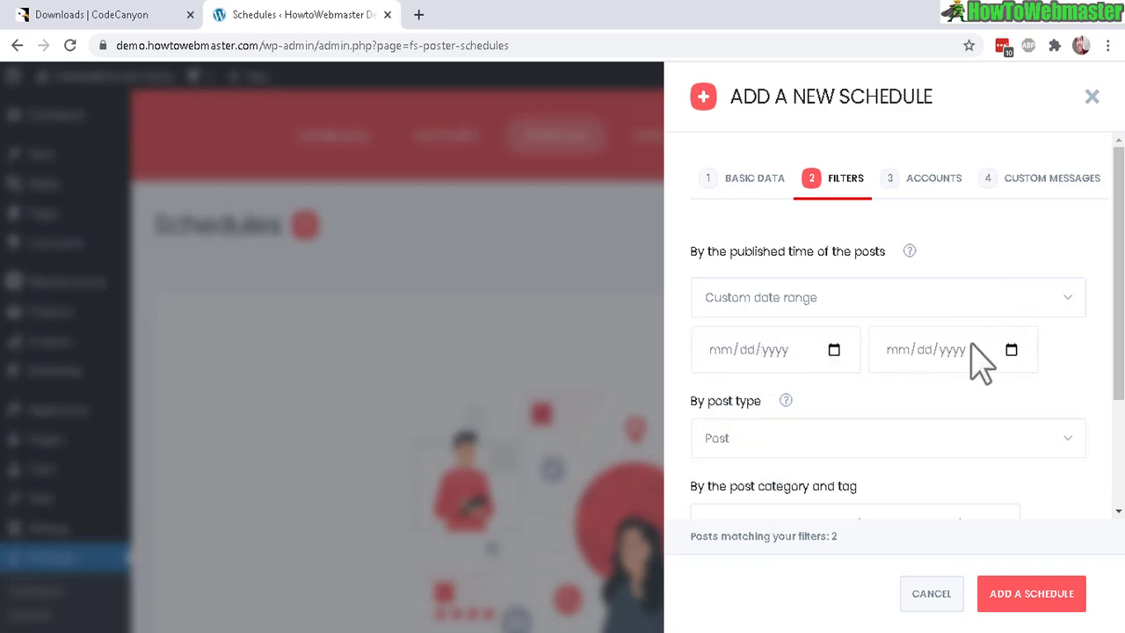
click(932, 185)
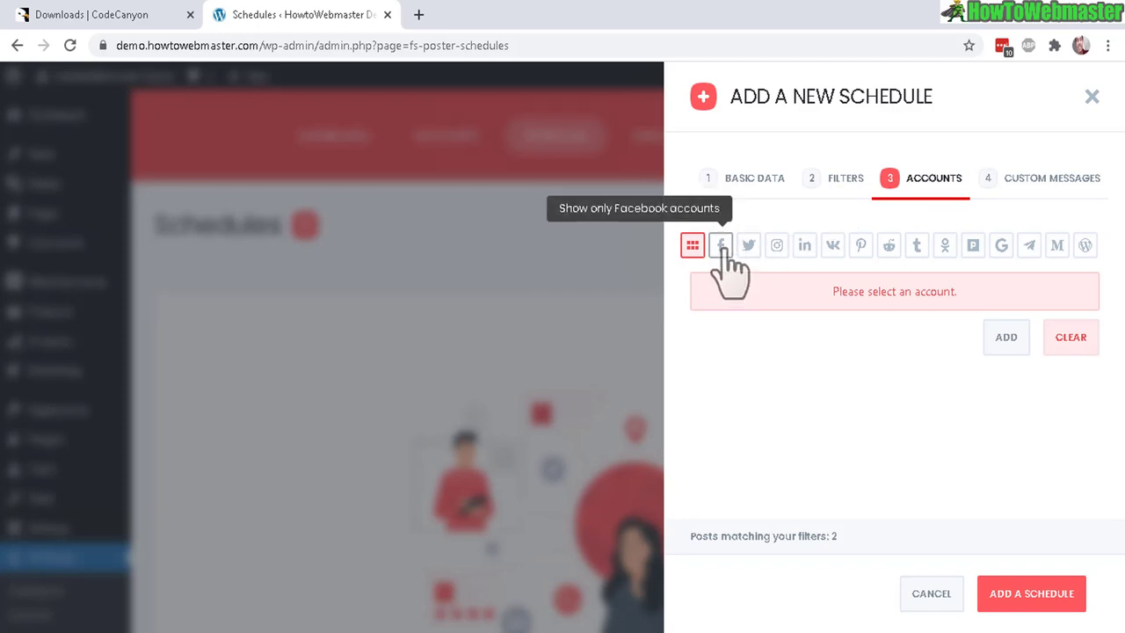
click(749, 247)
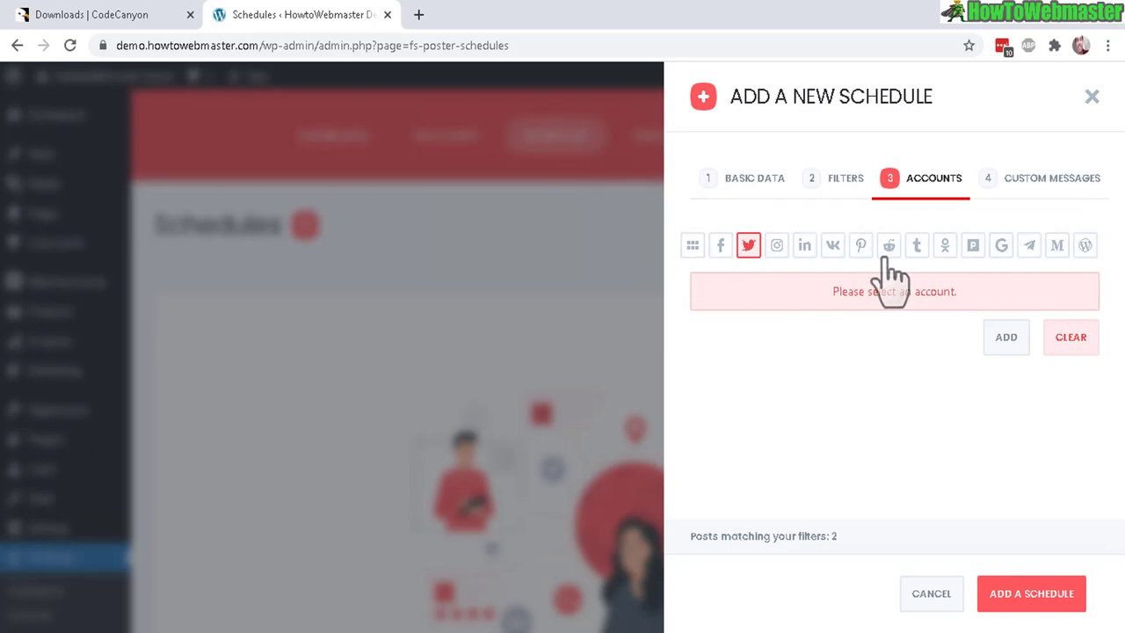
Make the schedule's custom Twitter message read {title} {author}
click(1046, 181)
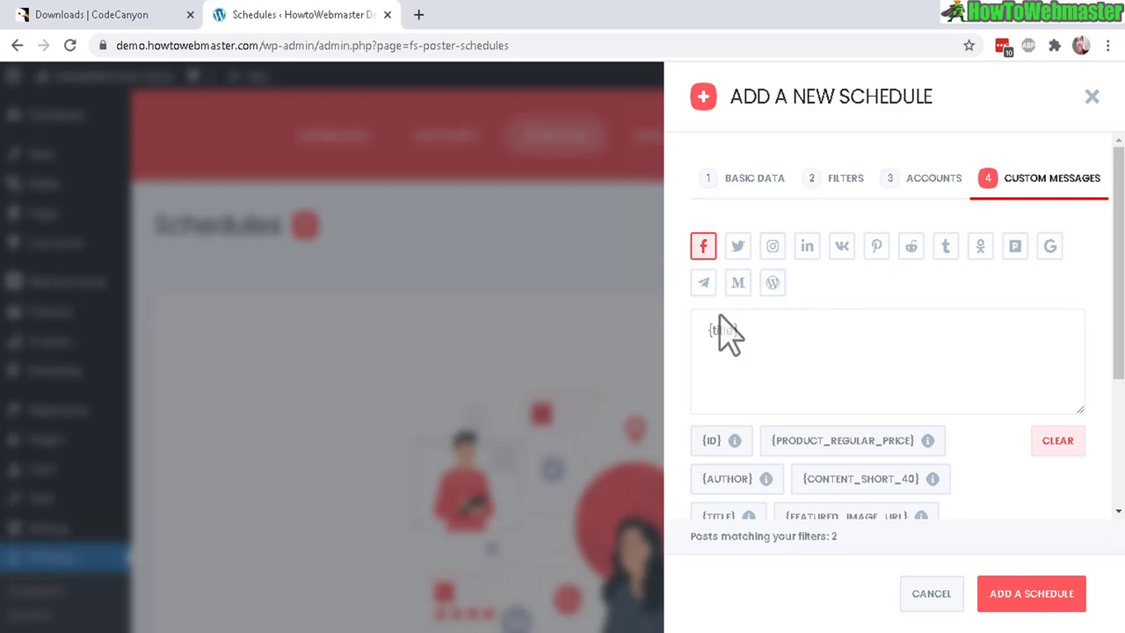
click(738, 250)
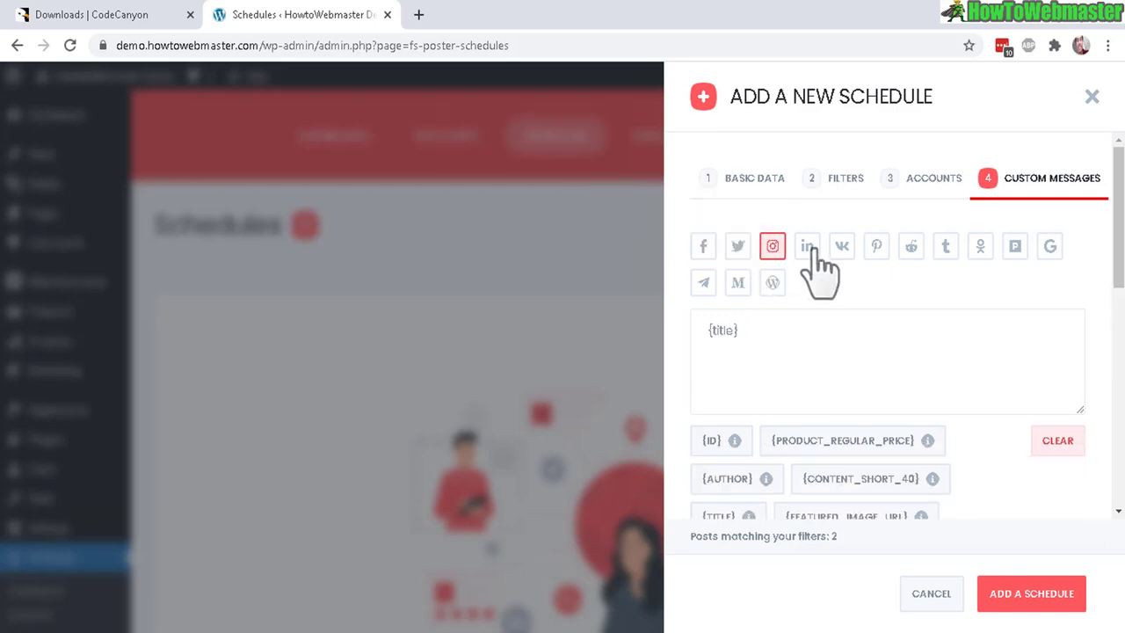
triple_click(711, 334)
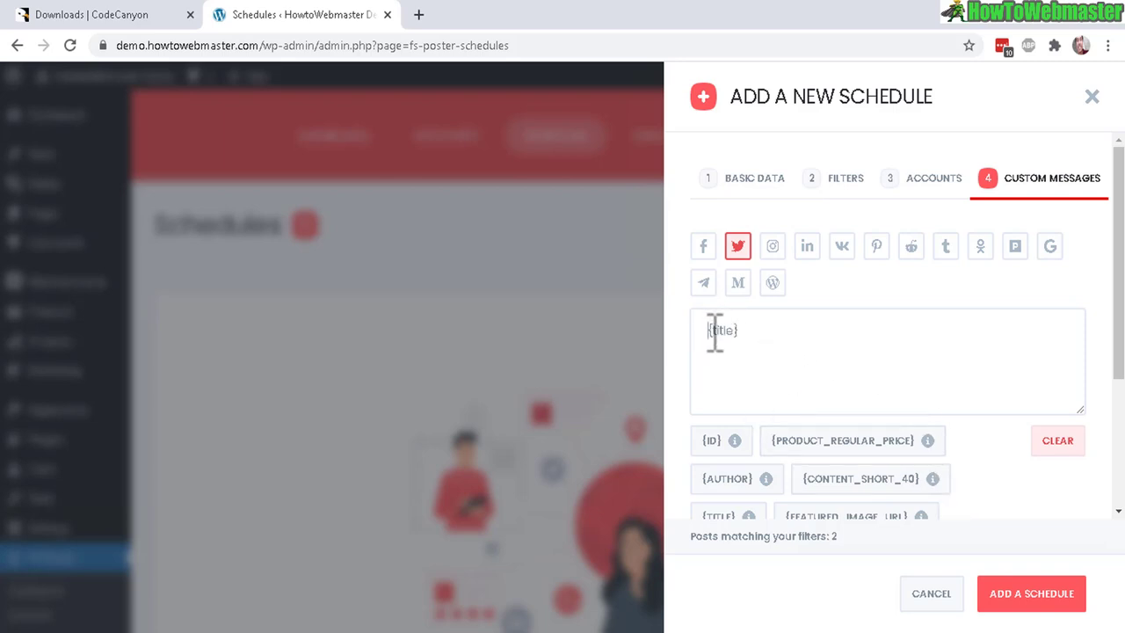
triple_click(715, 332)
click(755, 491)
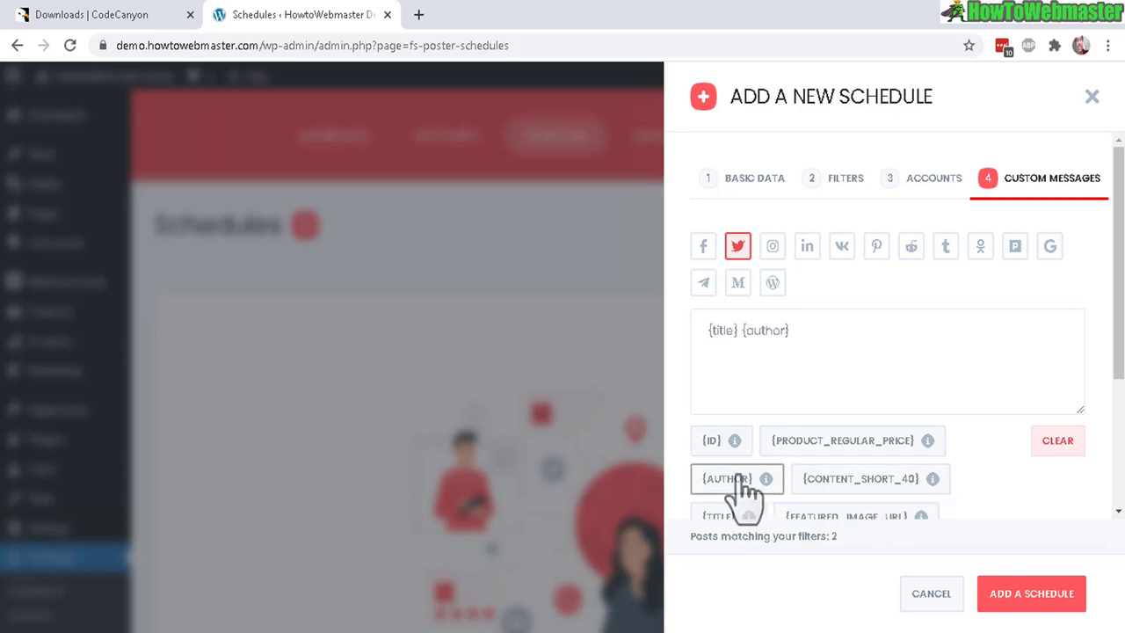
drag(795, 332, 741, 331)
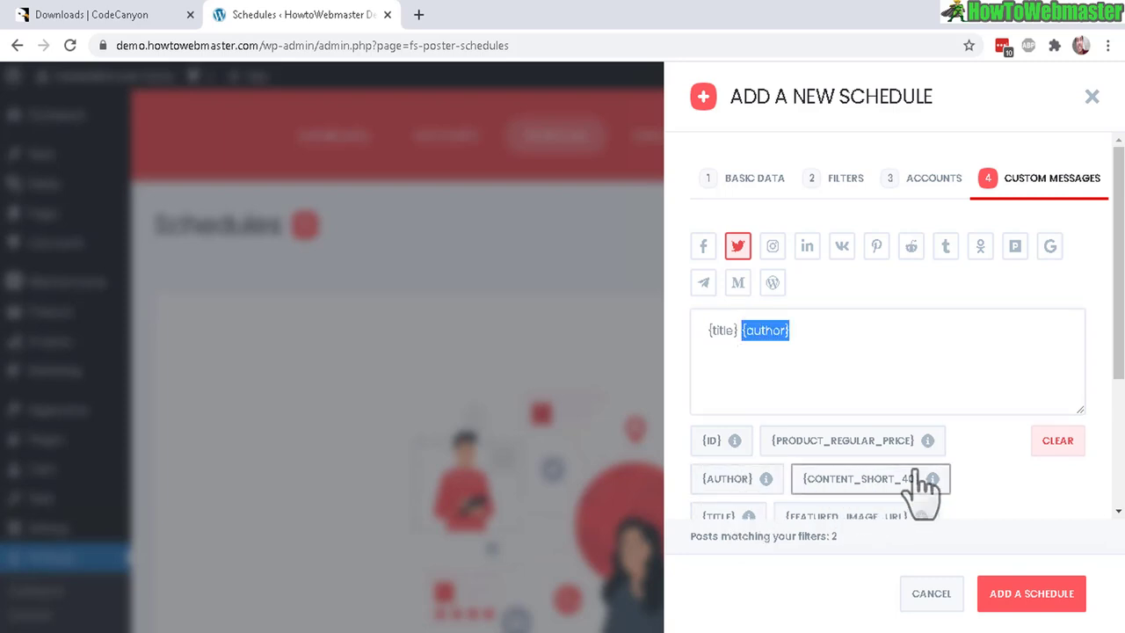
scroll(879, 422, down, 3)
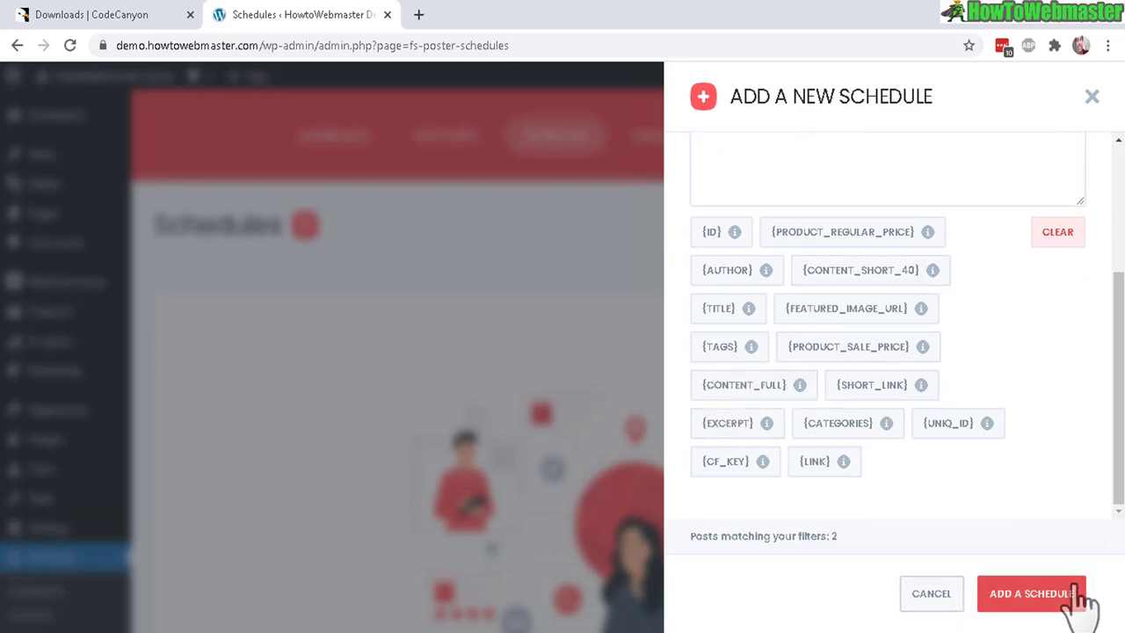
Discard the new schedule and view Direct Share filtered to Twitter accounts
click(932, 594)
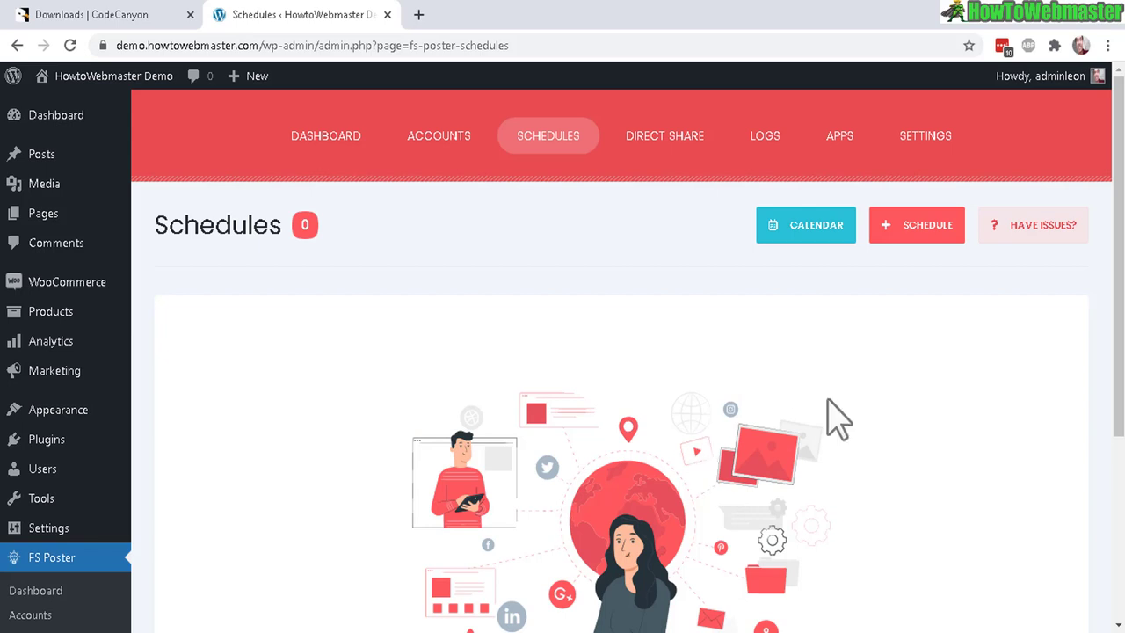
click(672, 151)
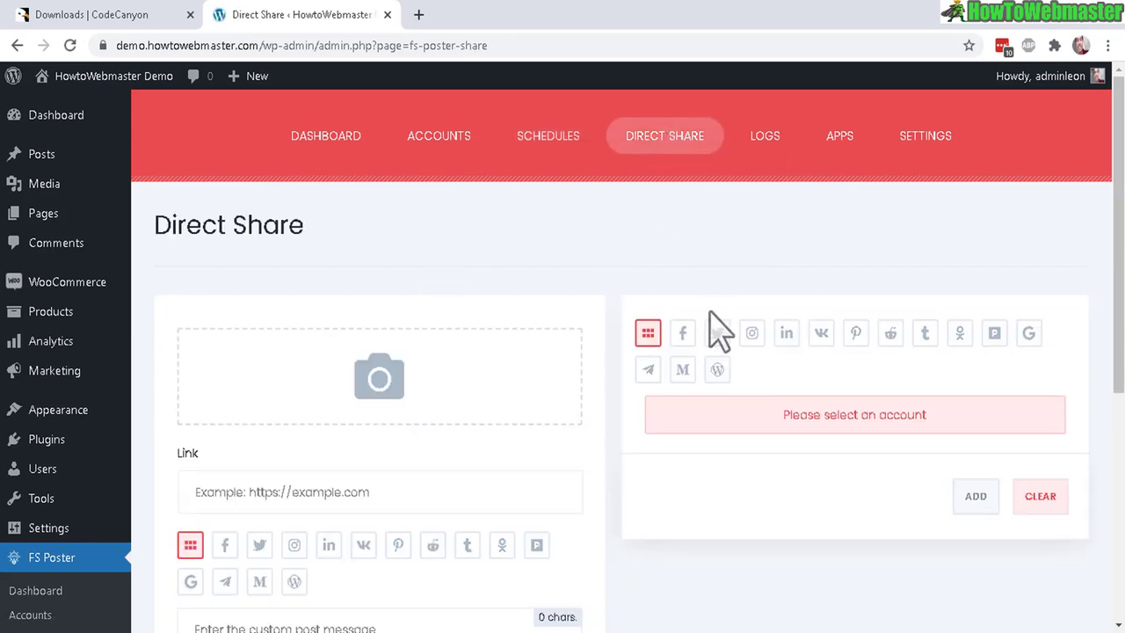
click(716, 336)
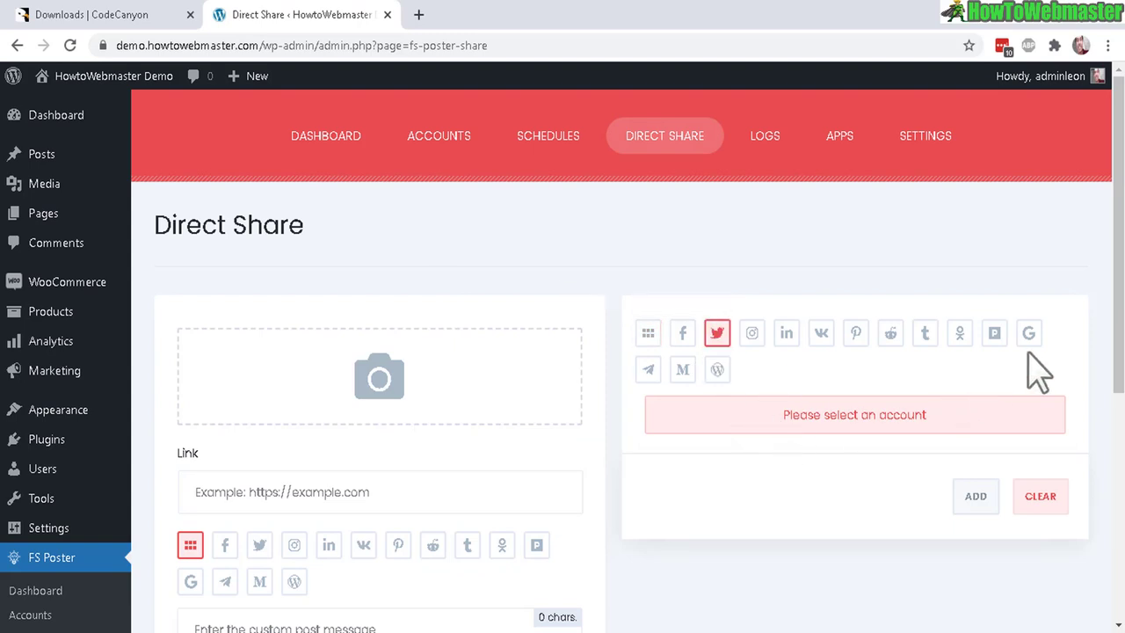
drag(1117, 308, 1116, 459)
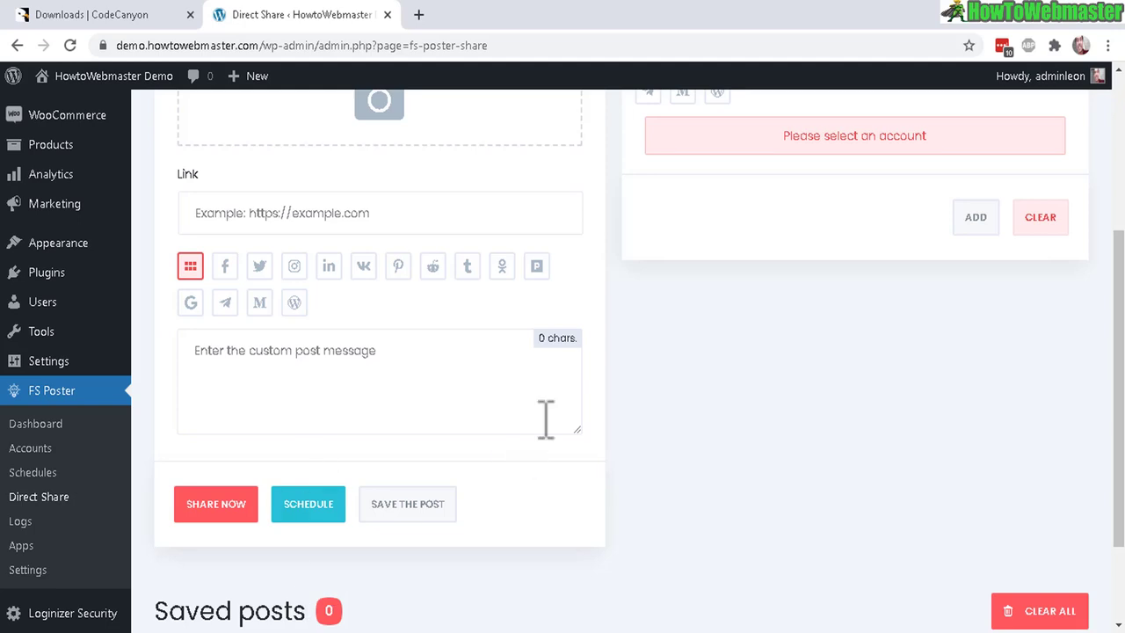
scroll(1098, 395, up, 3)
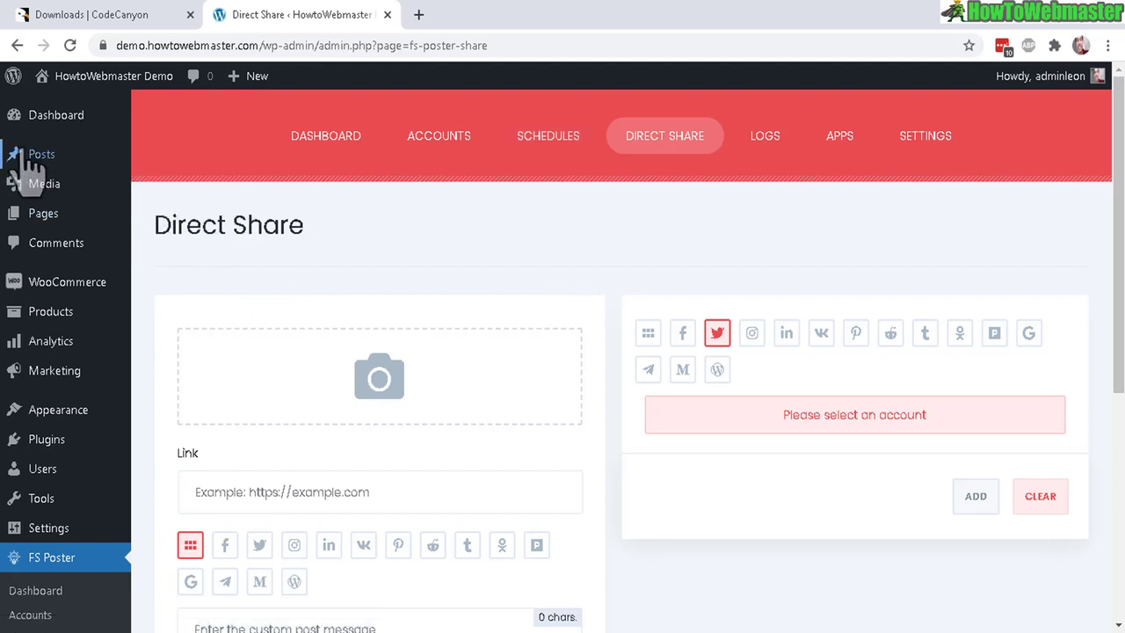
mouse_move(39, 163)
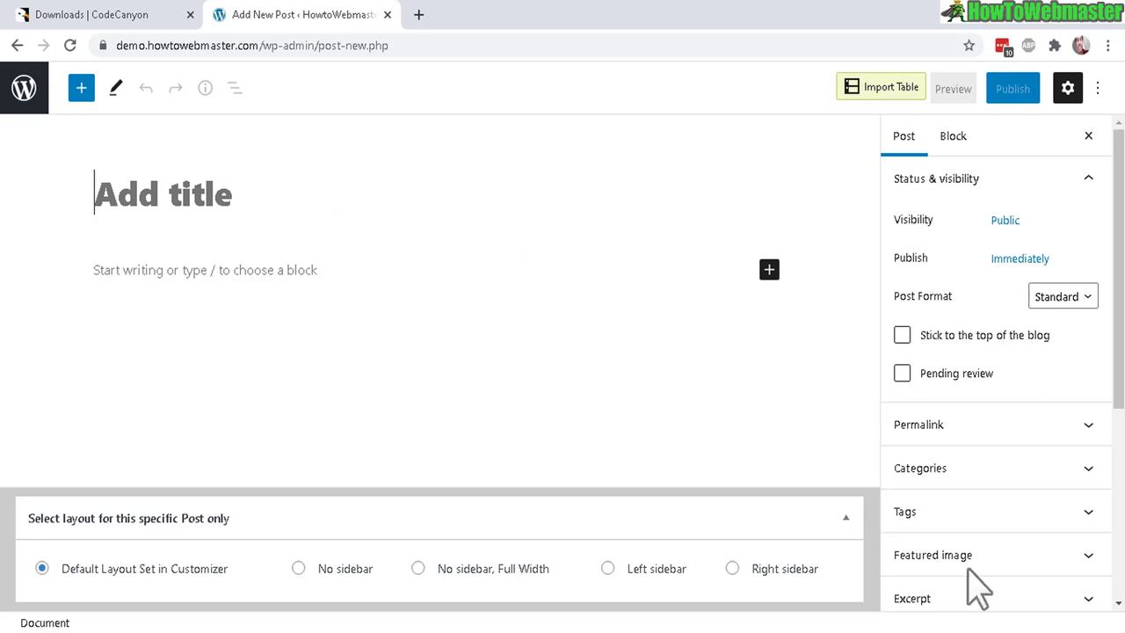
In the post's FS Poster panel, filter to Twitter, expand its custom message, and turn sharing off
drag(1118, 263, 1119, 453)
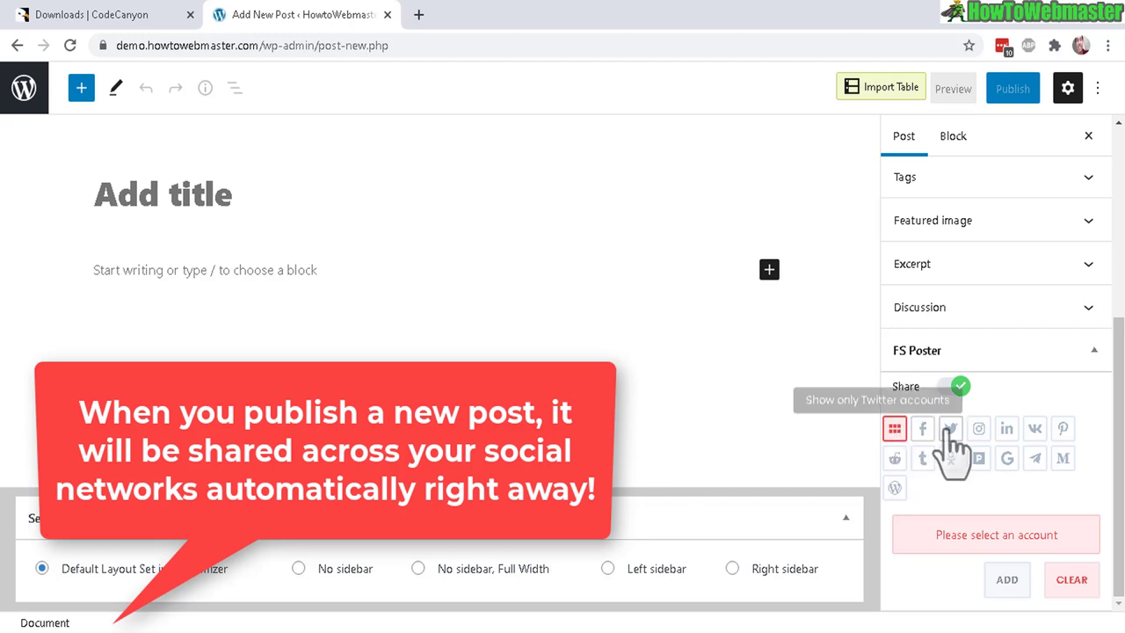
click(952, 430)
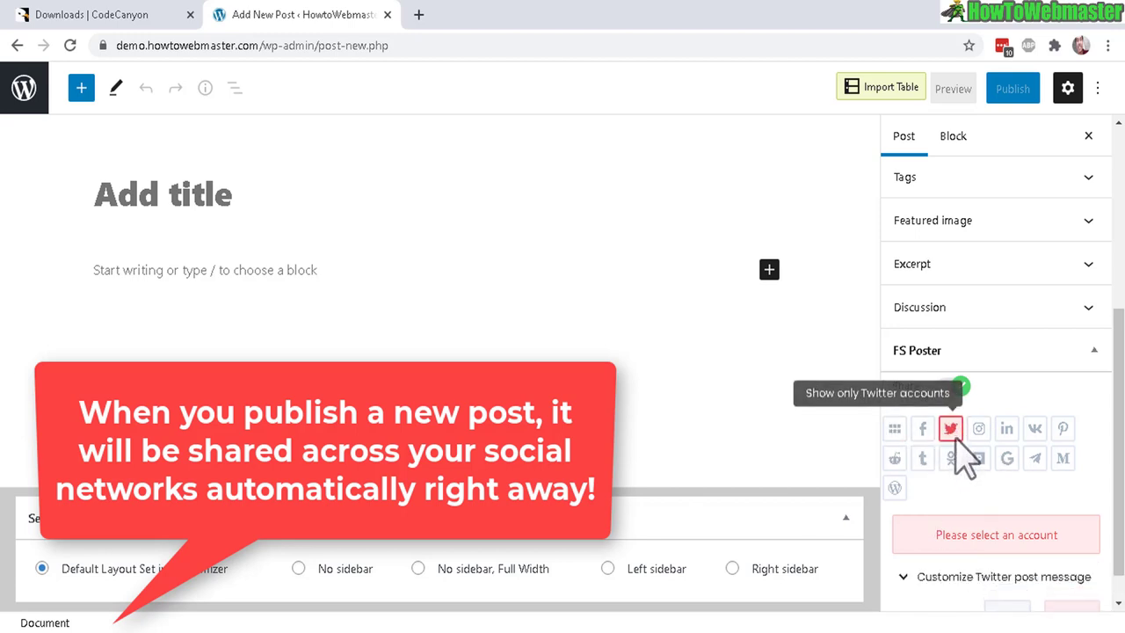
scroll(1011, 440, down, 1)
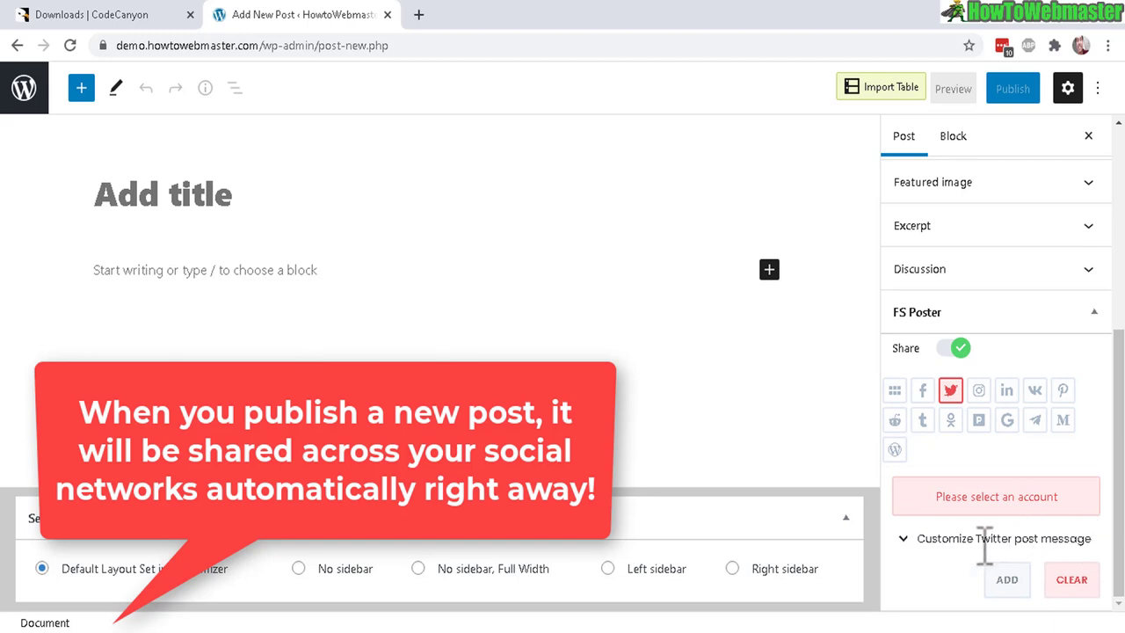
click(903, 539)
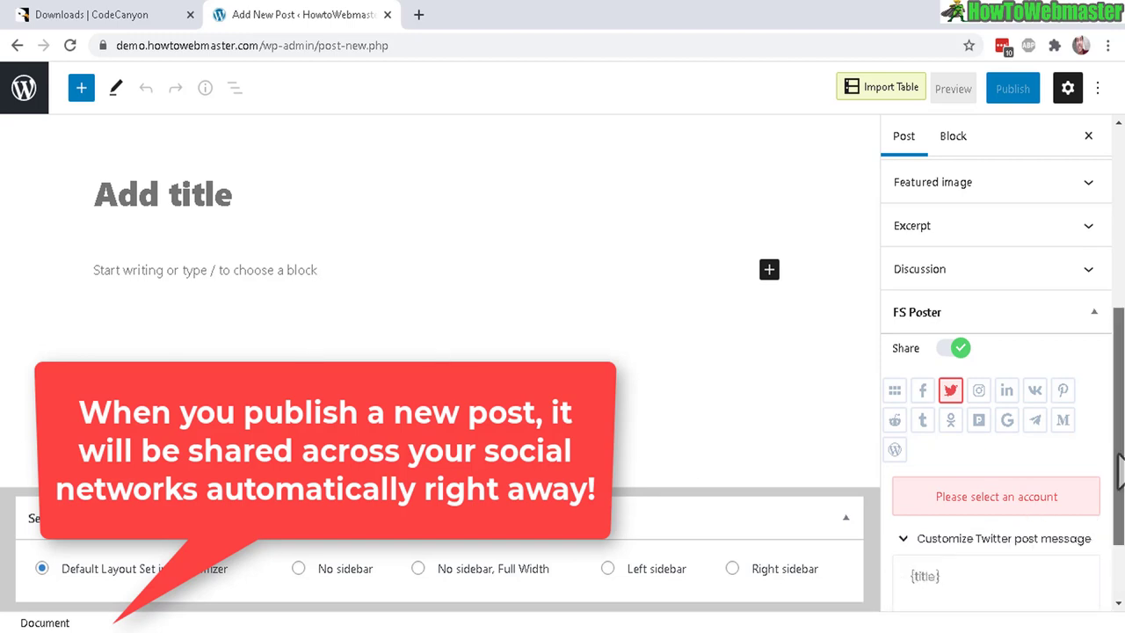
scroll(932, 509, down, 1)
drag(956, 479, 908, 475)
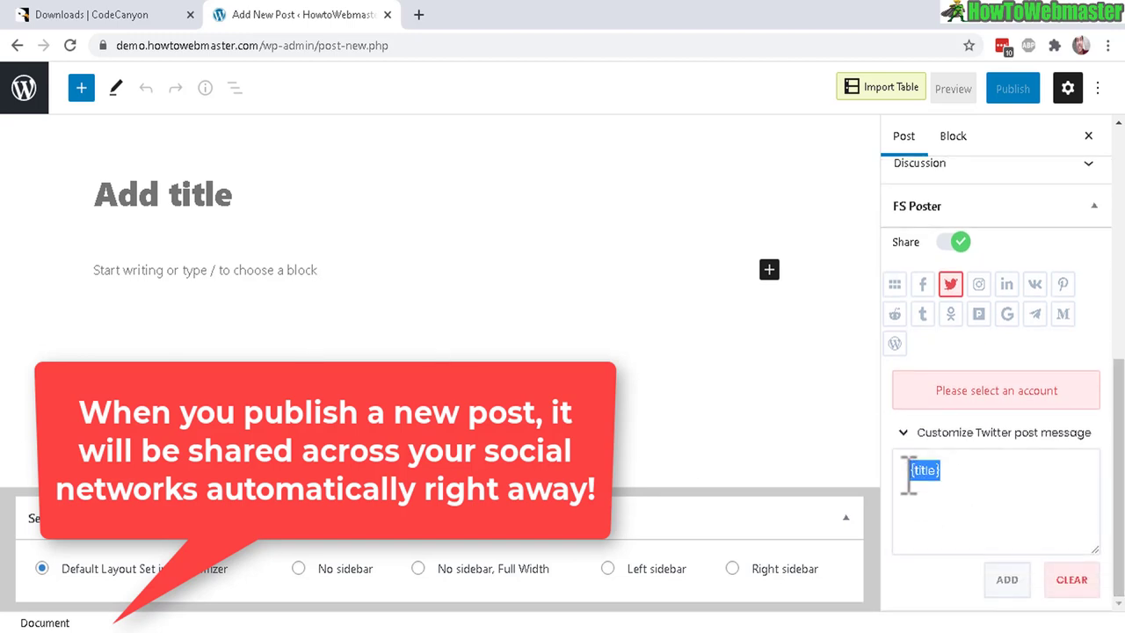
click(1011, 439)
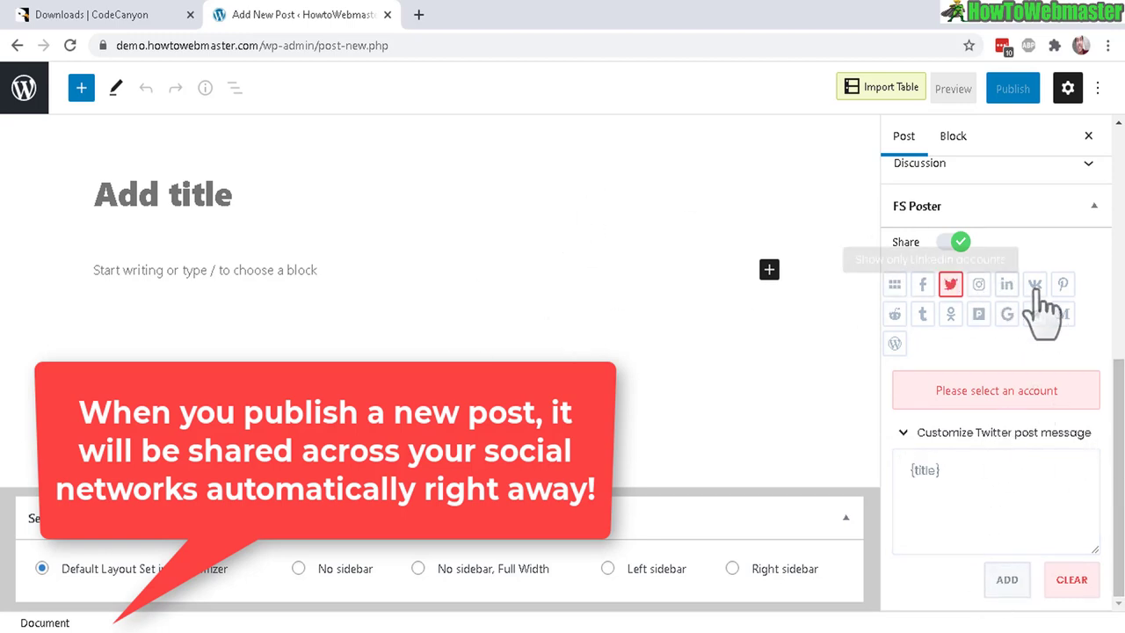
click(956, 242)
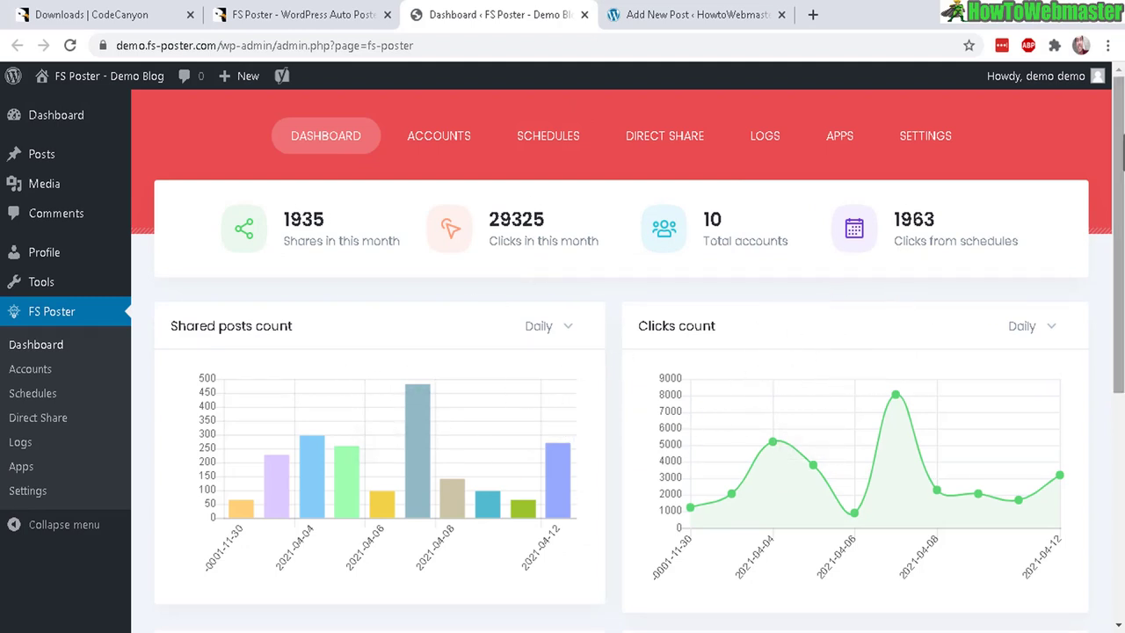
Leave the demo dashboard for the FS Poster guide on auto-publishing to Facebook
scroll(905, 264, down, 3)
scroll(520, 255, up, 3)
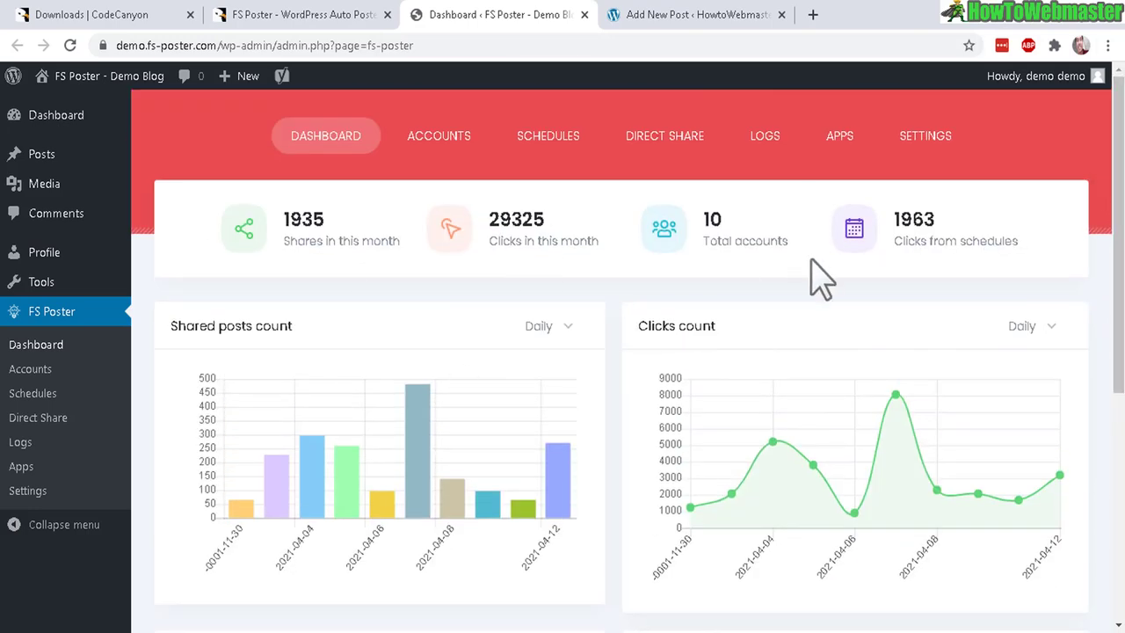
click(339, 10)
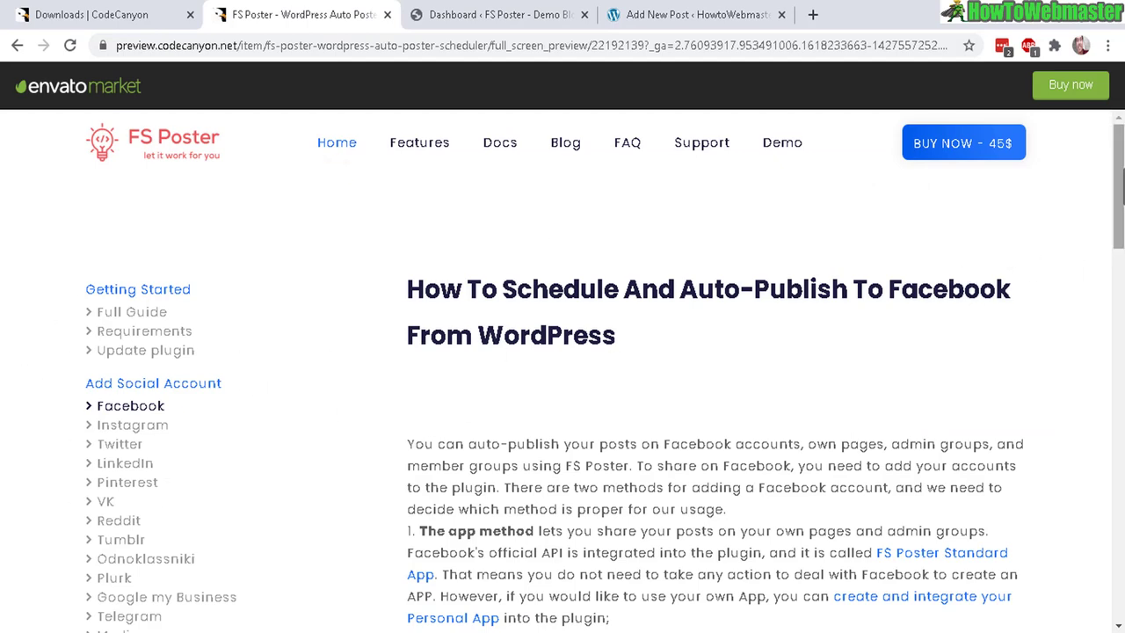
scroll(563, 378, down, 5)
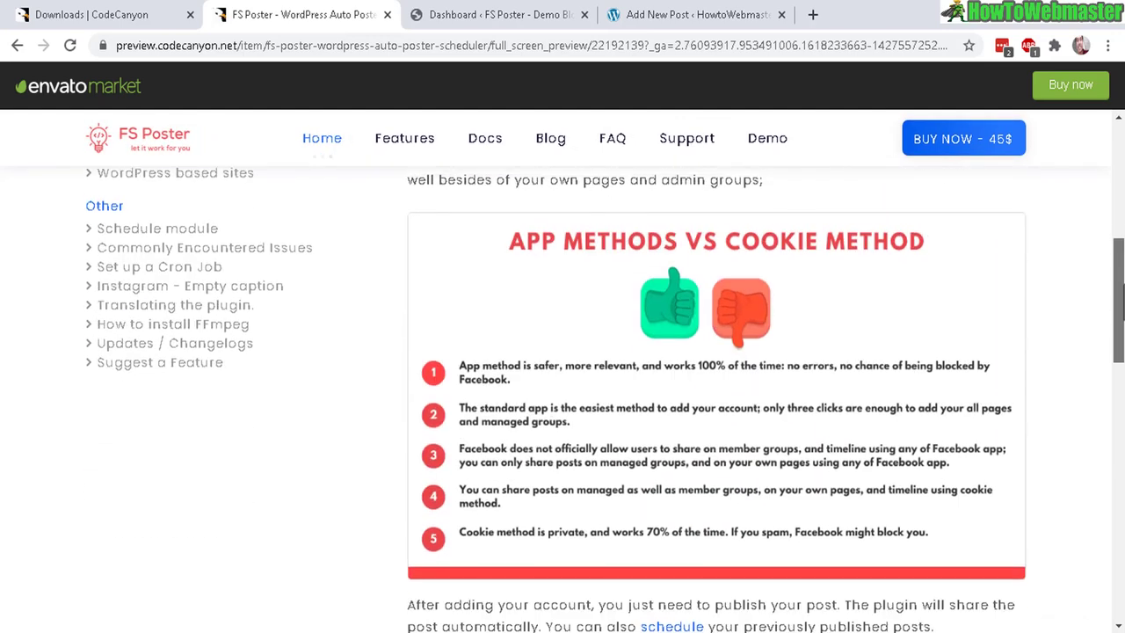
scroll(709, 302, down, 6)
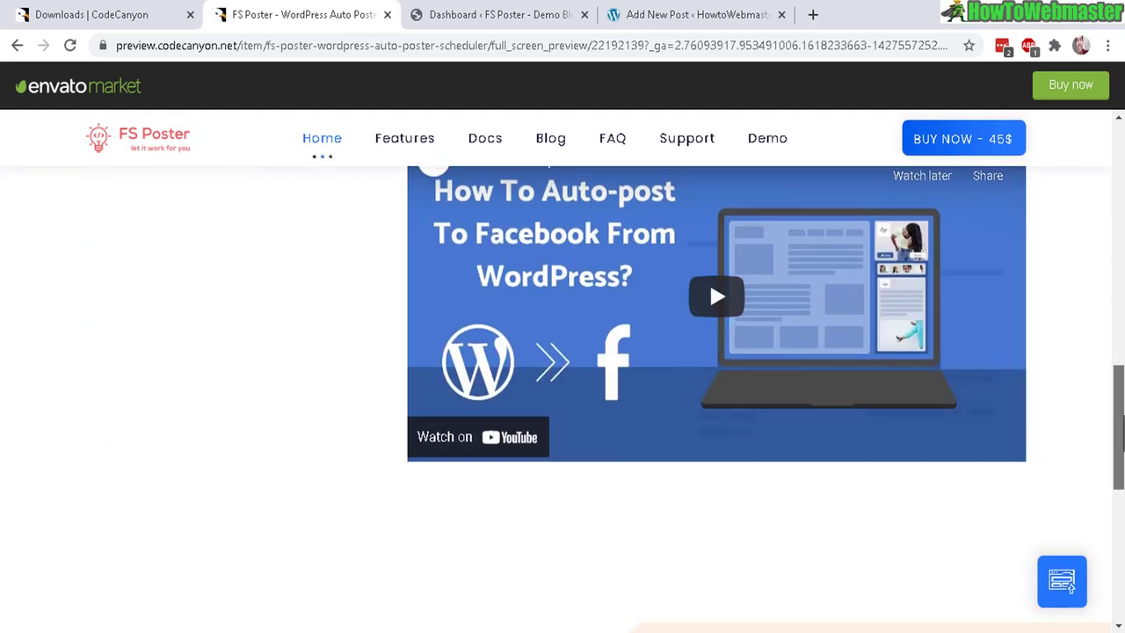
scroll(563, 378, up, 2)
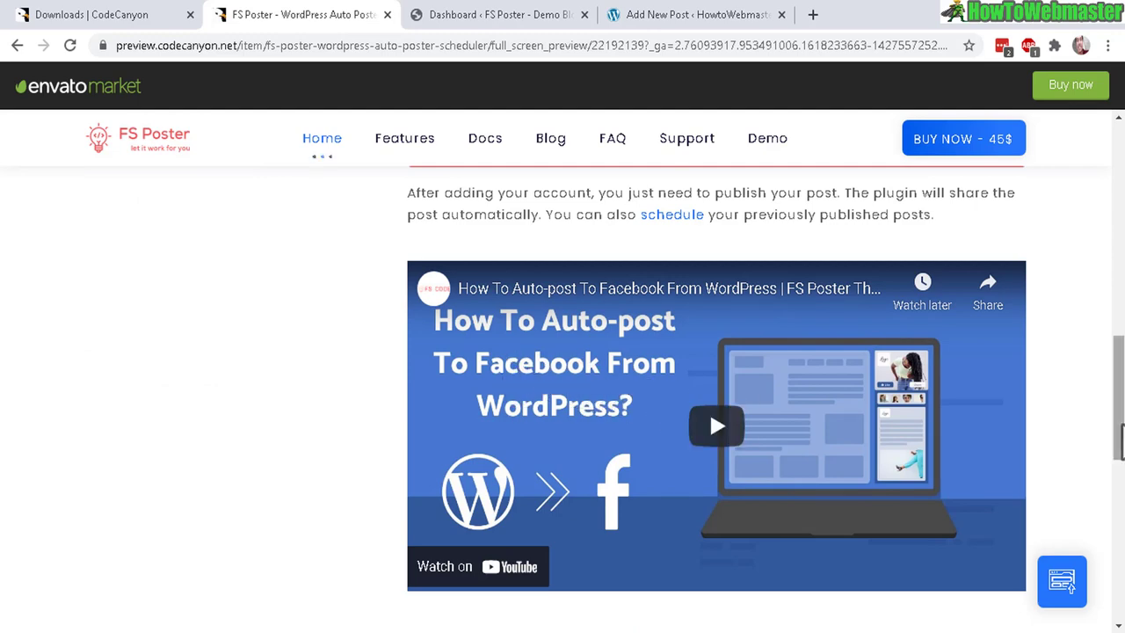
scroll(709, 409, up, 3)
scroll(710, 568, down, 1)
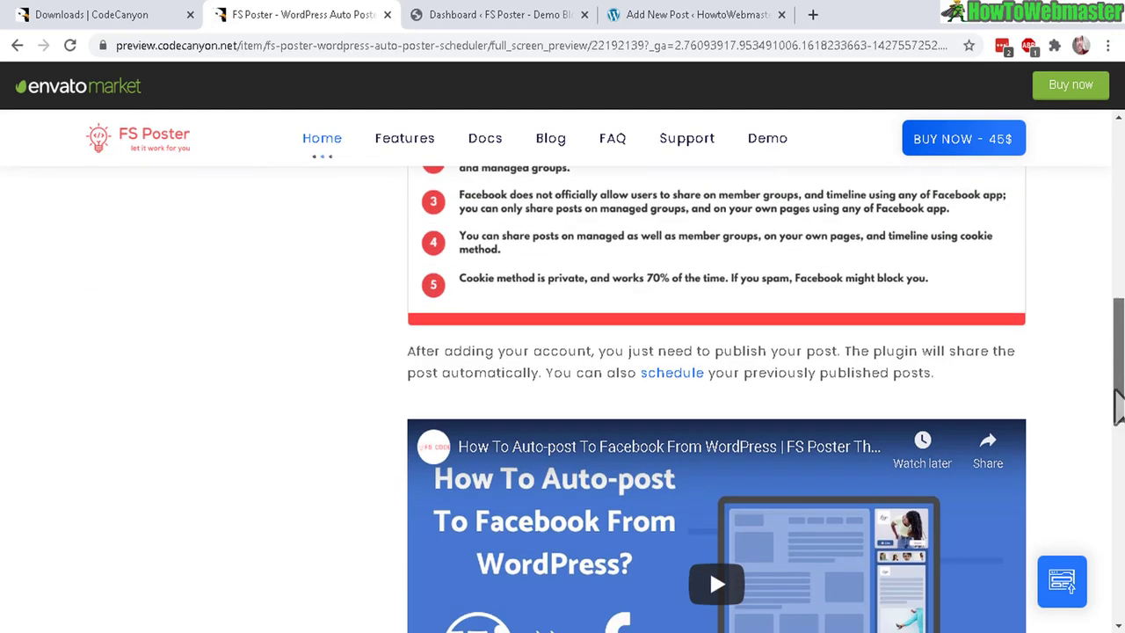
scroll(709, 548, up, 8)
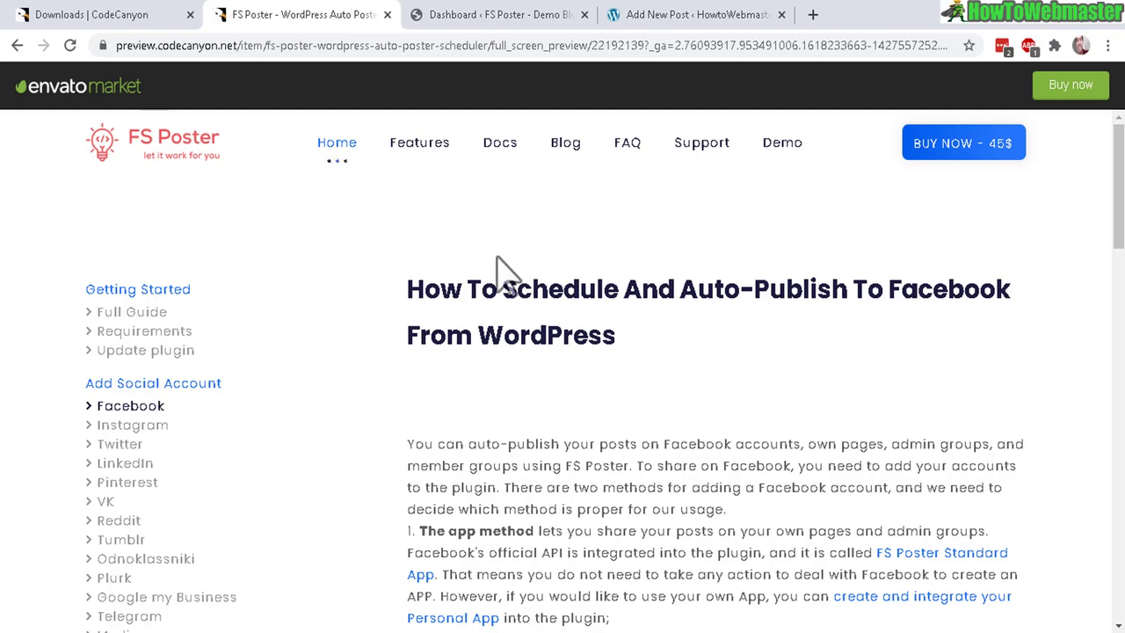
Visit the CodeCanyon downloads page, then come back to the FS Poster documentation
click(113, 17)
key(ctrl+Tab)
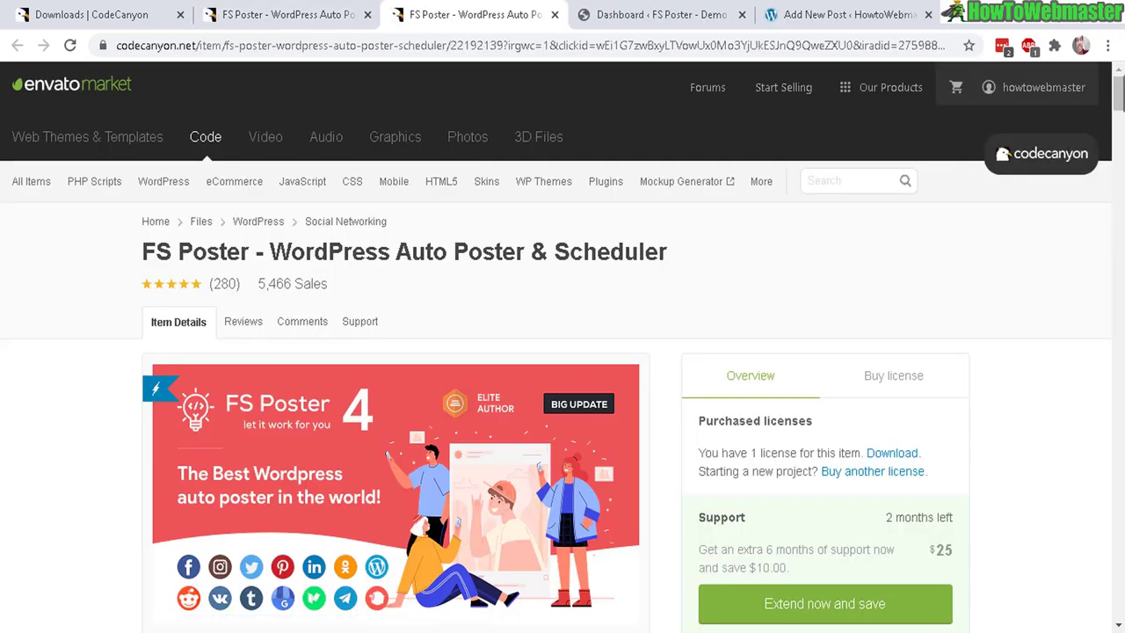
scroll(1005, 238, down, 6)
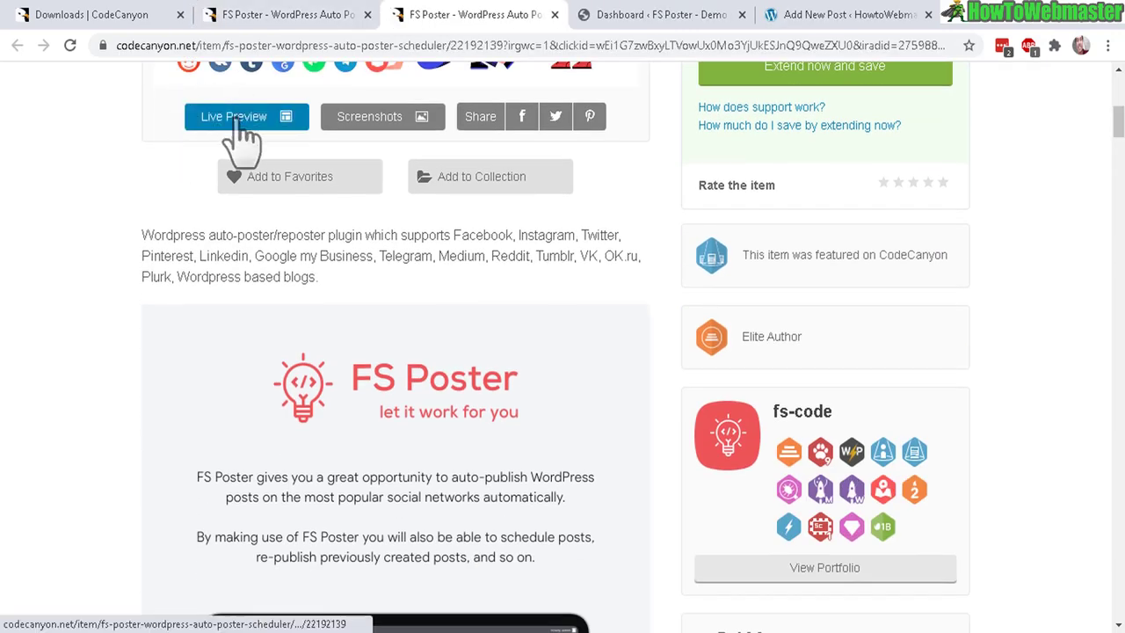
Return to the FS Poster demo dashboard showing 1963 schedule clicks and 10 accounts
click(295, 18)
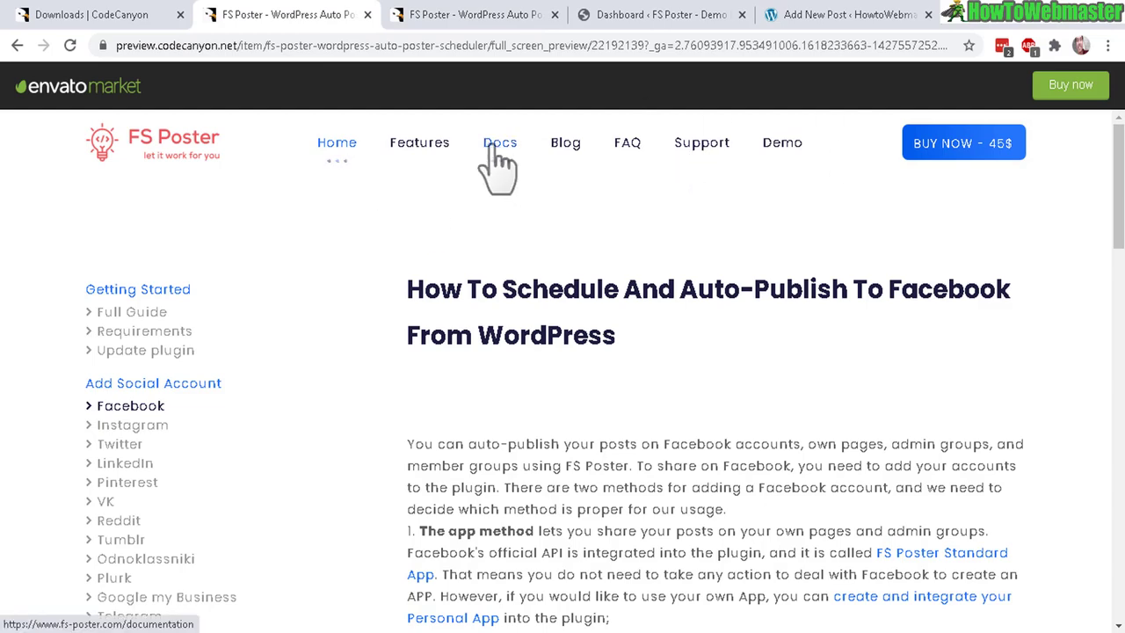
click(666, 16)
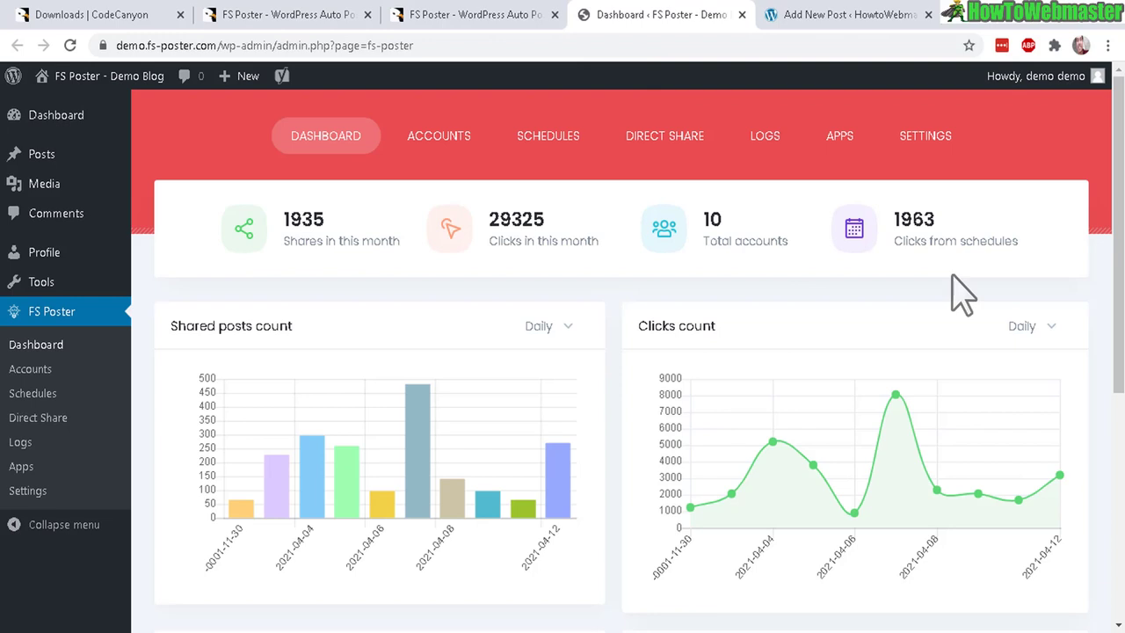